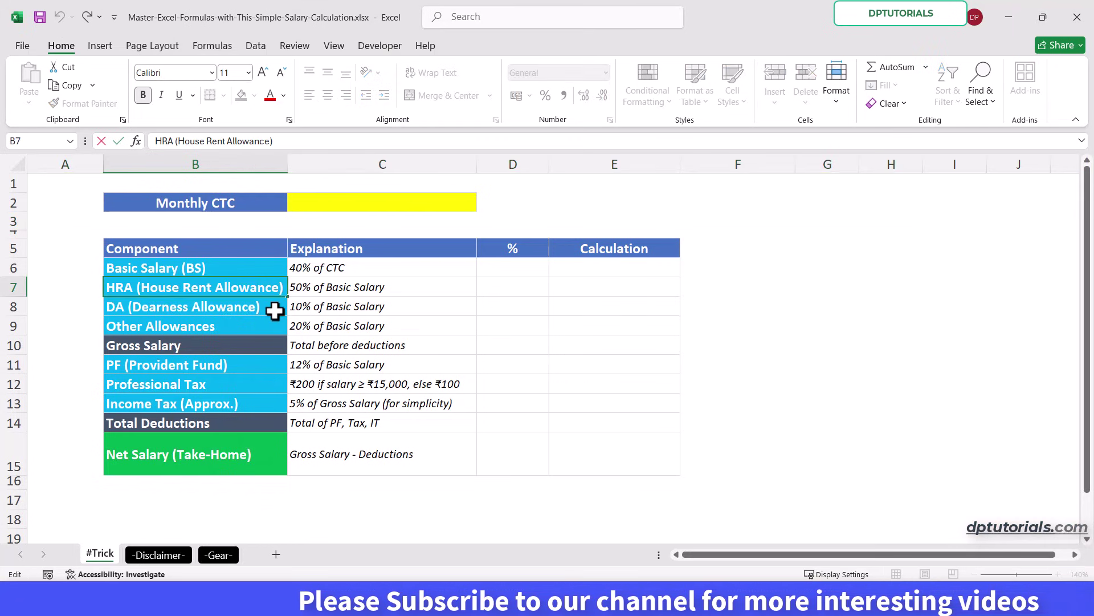
Step: Review the HRA, DA and Other Allowances rows and their explanations
{"action": "left_click", "coordinate": [329, 287]}
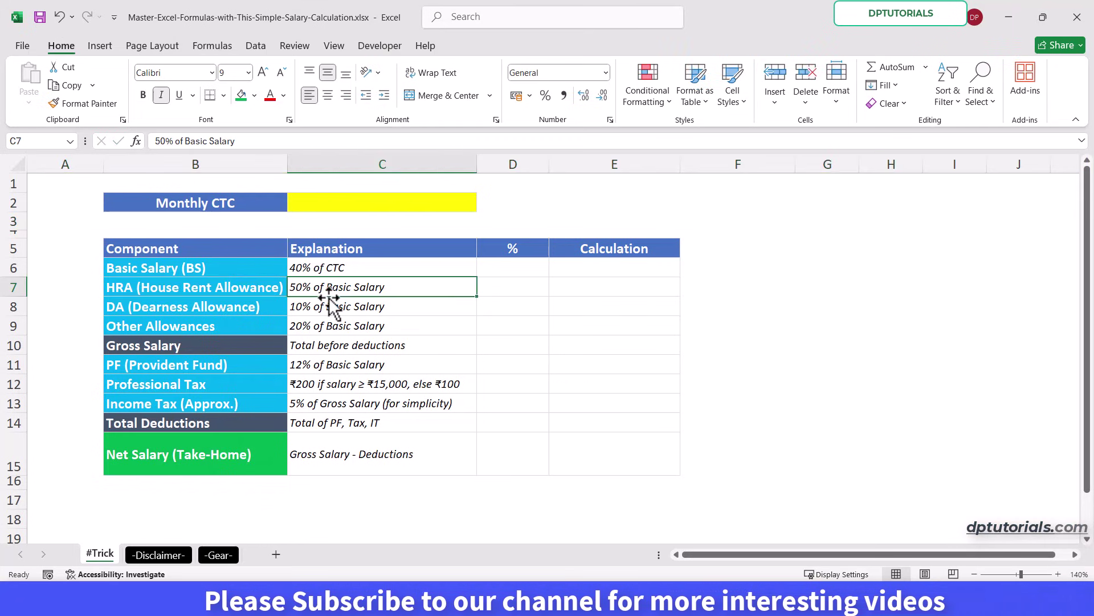
{"action": "left_click", "coordinate": [266, 311]}
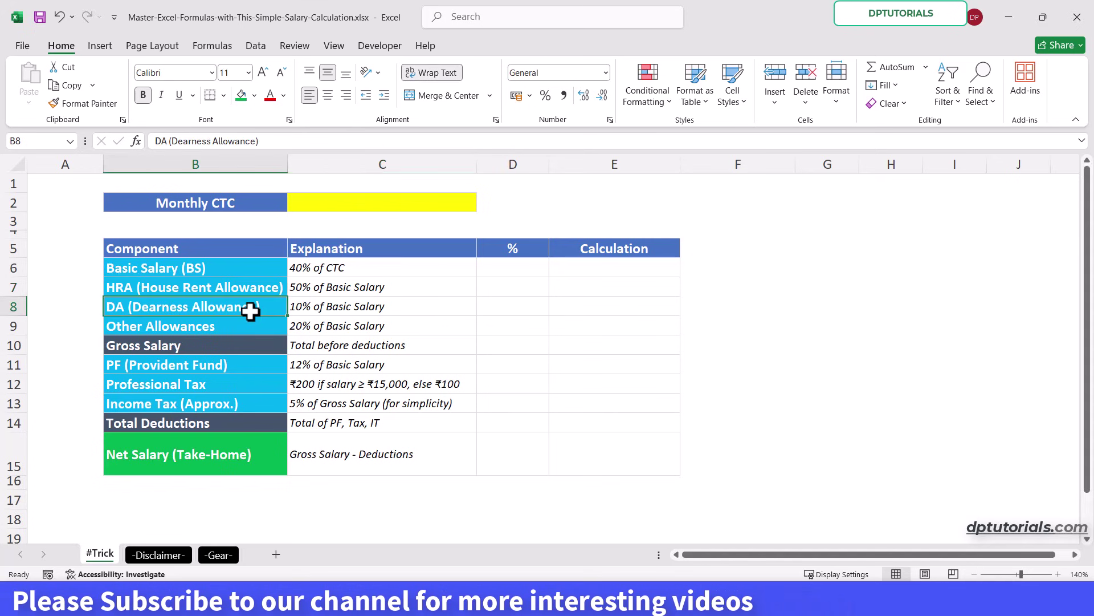
{"action": "left_click", "coordinate": [331, 308]}
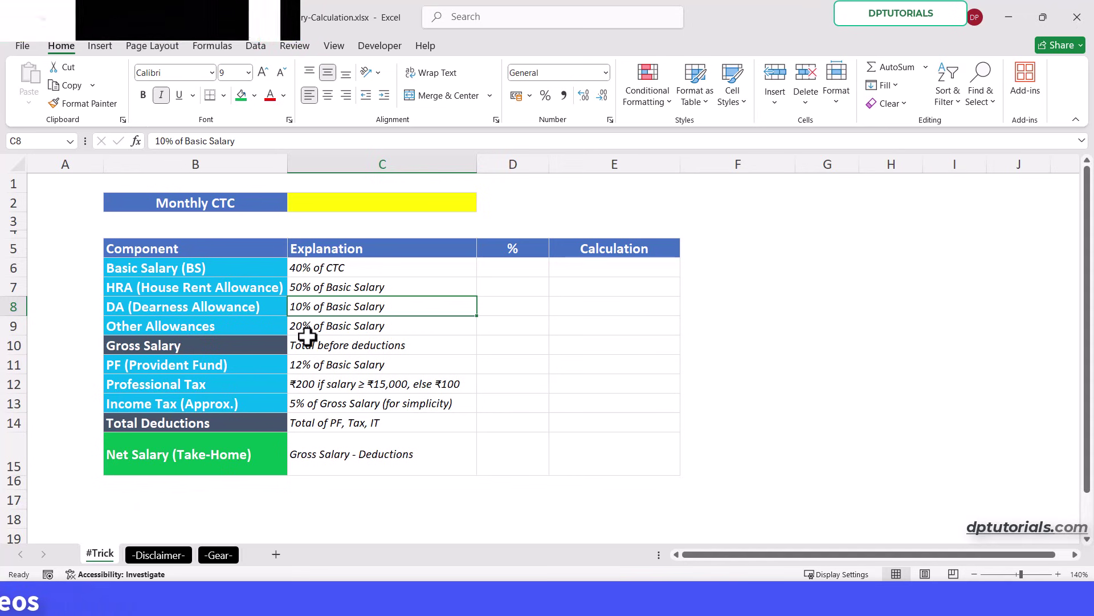
{"action": "left_click", "coordinate": [266, 327]}
{"action": "left_click", "coordinate": [329, 328]}
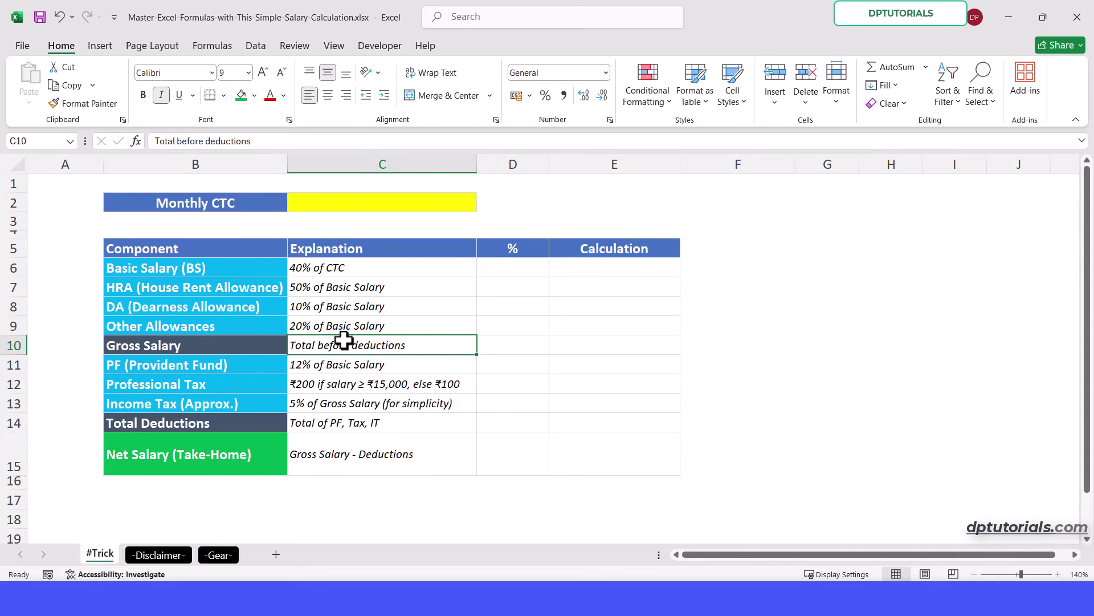
Step: Check the earnings labels, deduction rows, Net Salary and the empty Monthly CTC cell
{"action": "left_click", "coordinate": [216, 267]}
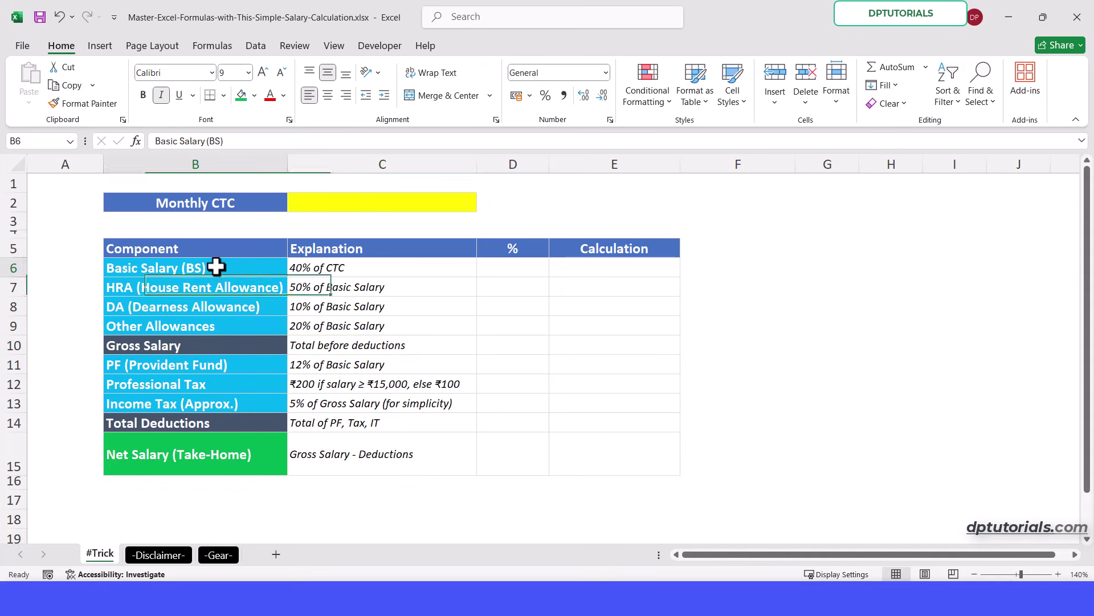
{"action": "left_click", "coordinate": [208, 306]}
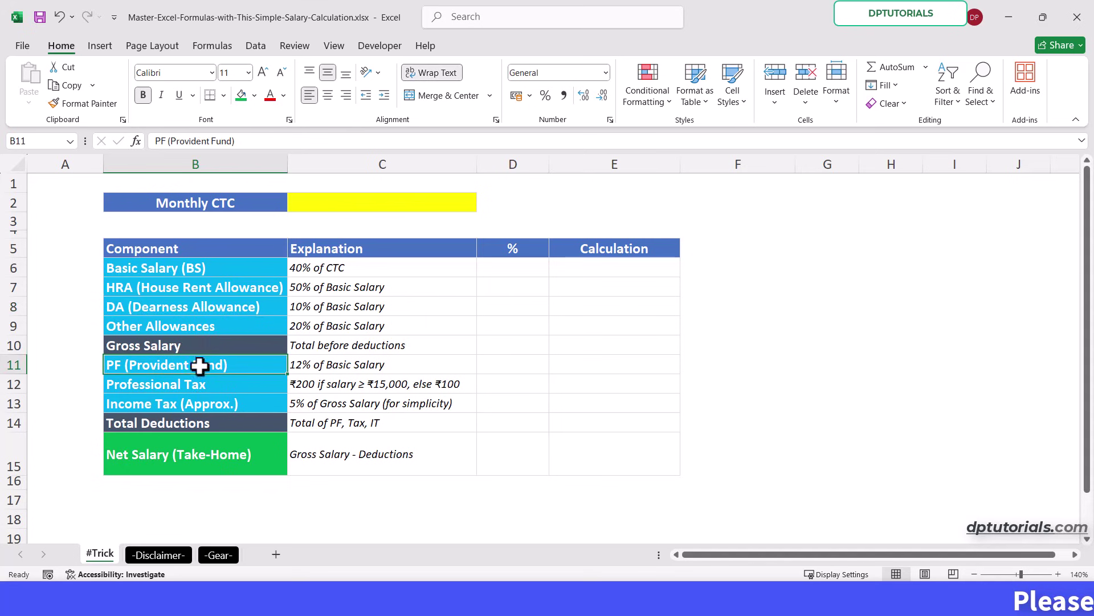
{"action": "left_click", "coordinate": [188, 402]}
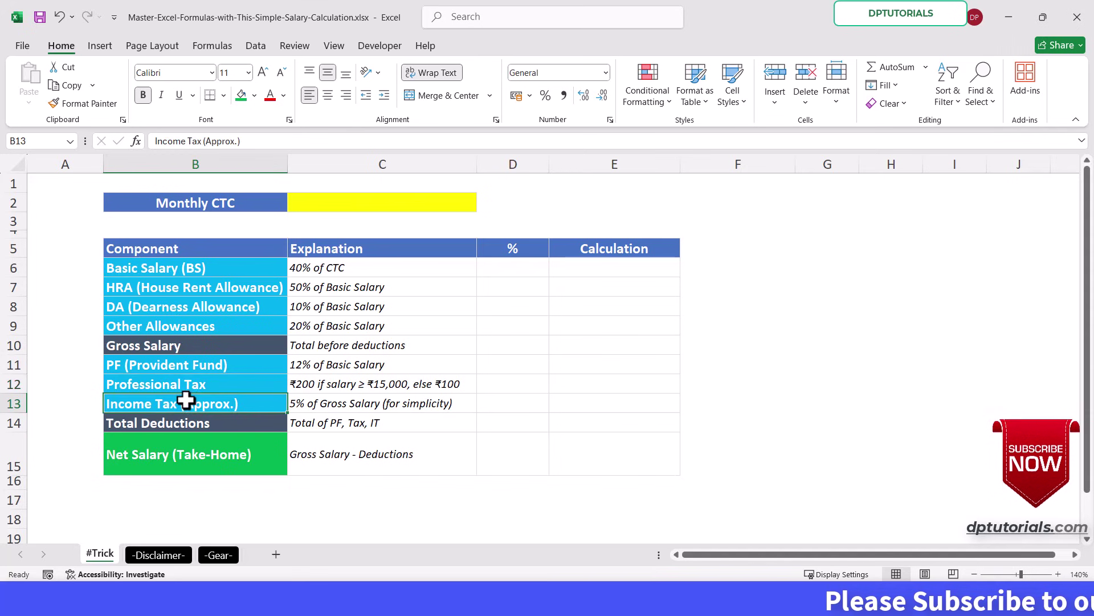
{"action": "left_click", "coordinate": [187, 419]}
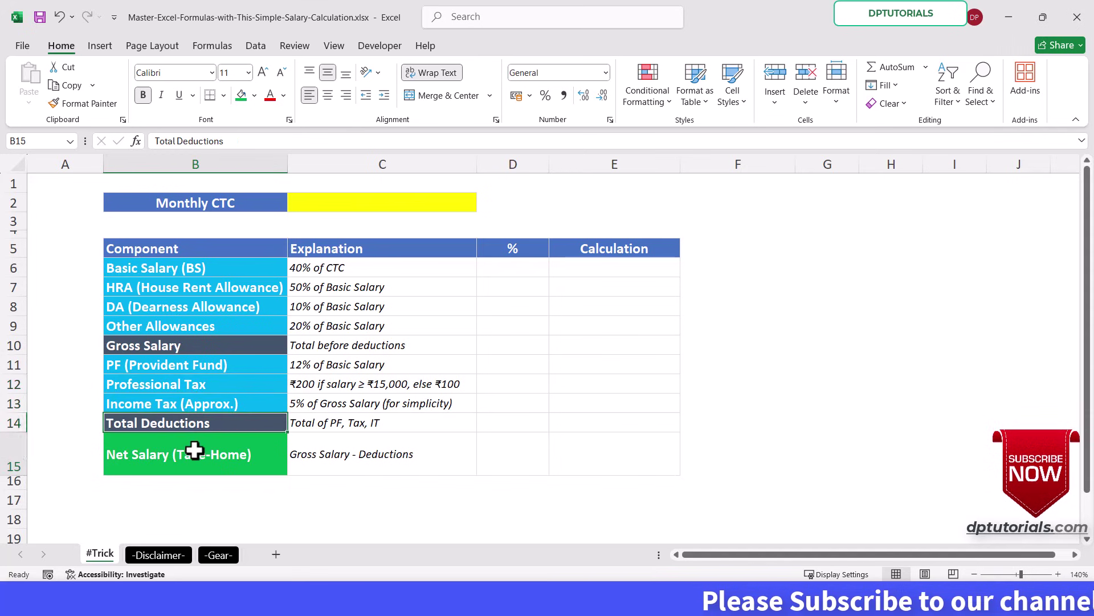
{"action": "left_click", "coordinate": [231, 456]}
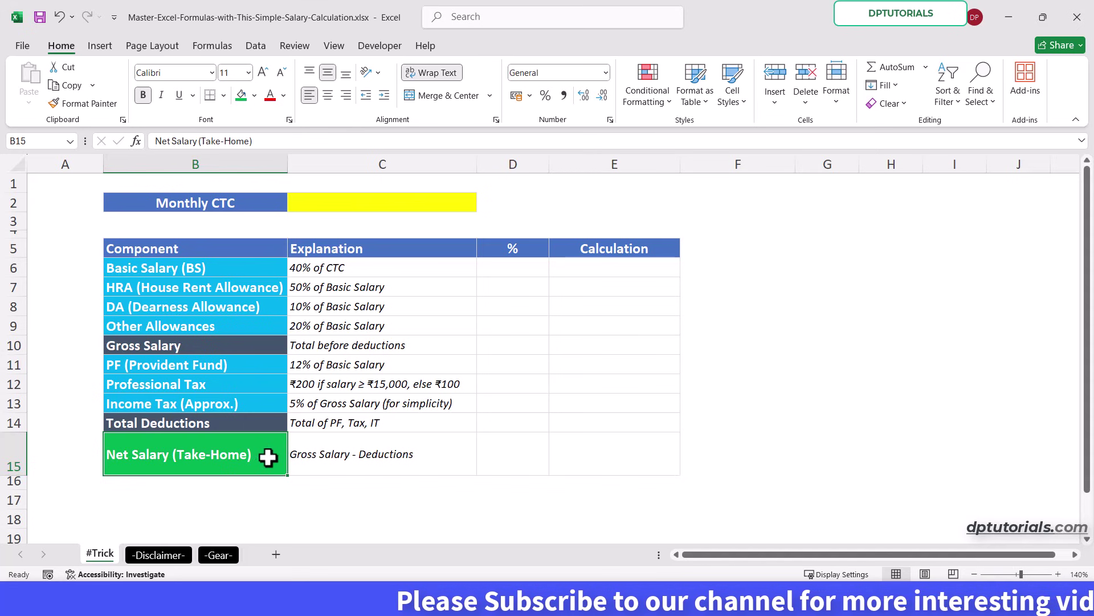
{"action": "left_click", "coordinate": [392, 458]}
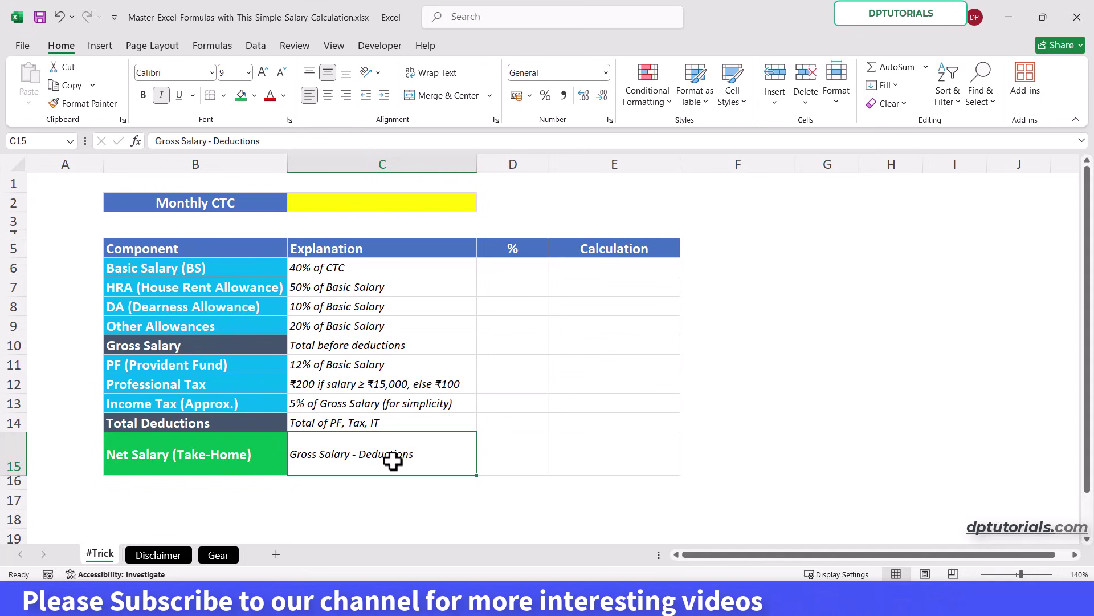
{"action": "left_click", "coordinate": [413, 206]}
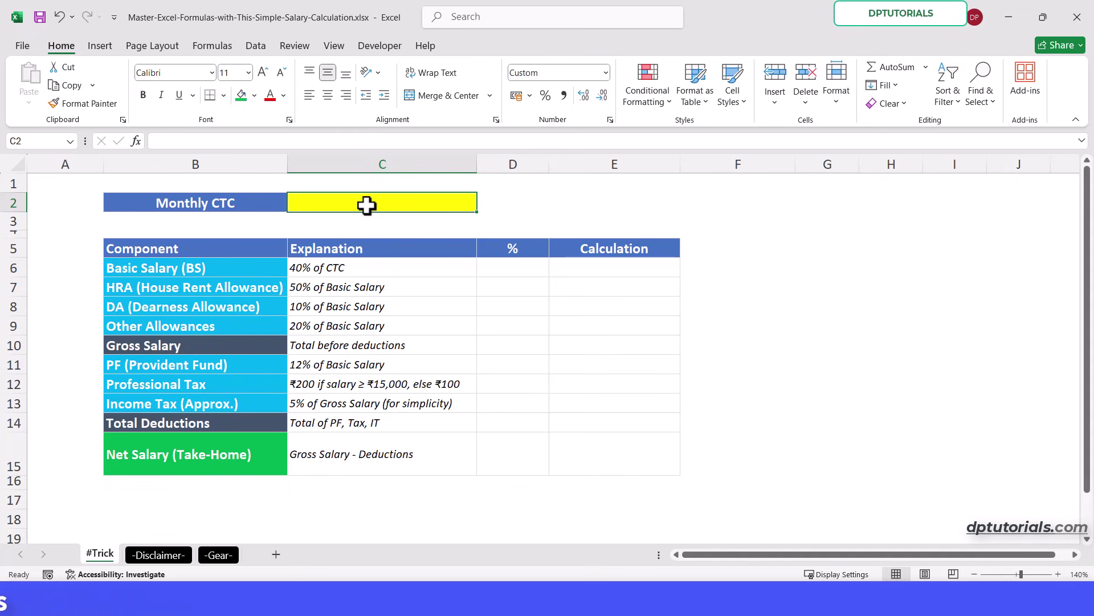
Step: Enter 40, 50, 10, 20, 12 and 5 in the % column, skipping Gross Salary and Professional Tax
{"action": "left_click", "coordinate": [520, 270]}
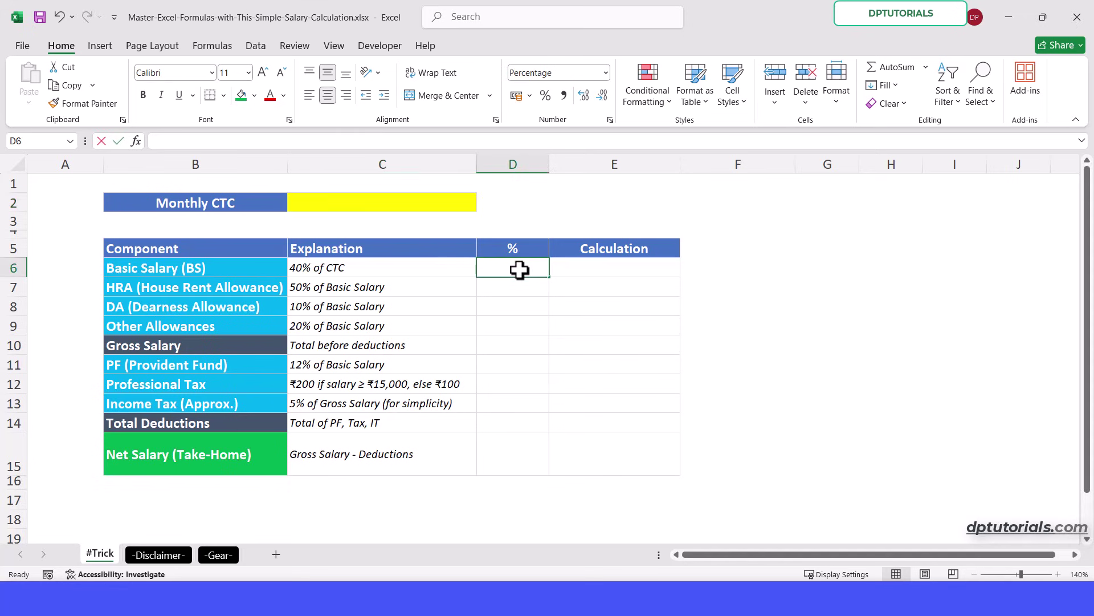
{"action": "type", "text": "4050"}
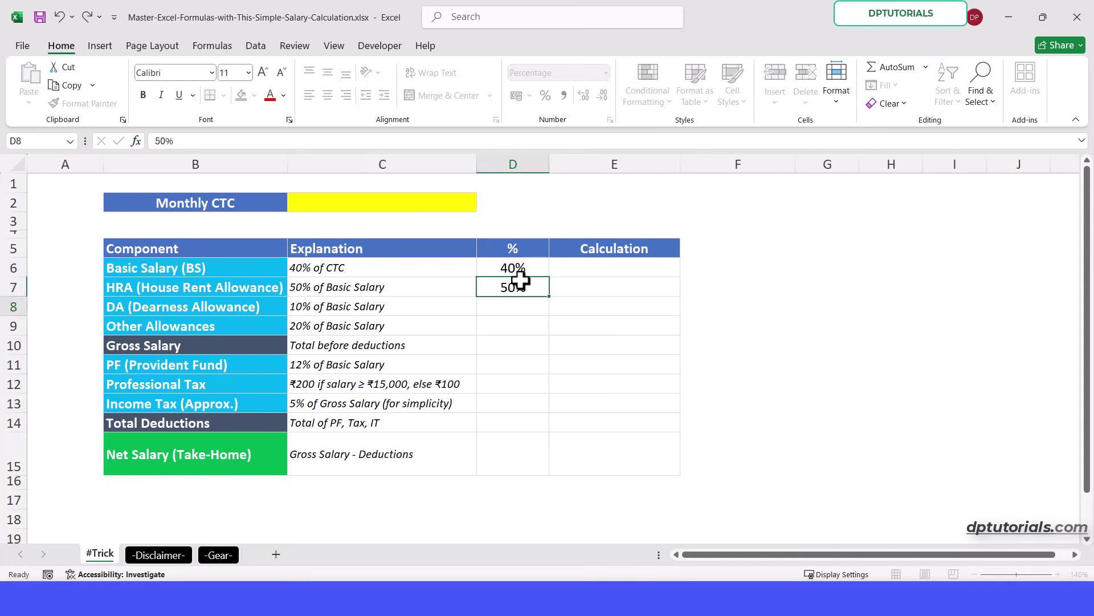
{"action": "key", "text": "Return"}
{"action": "type", "text": "20"}
{"action": "key", "text": "Return"}
{"action": "key", "text": "Return"}
{"action": "type", "text": "12"}
{"action": "key", "text": "Return"}
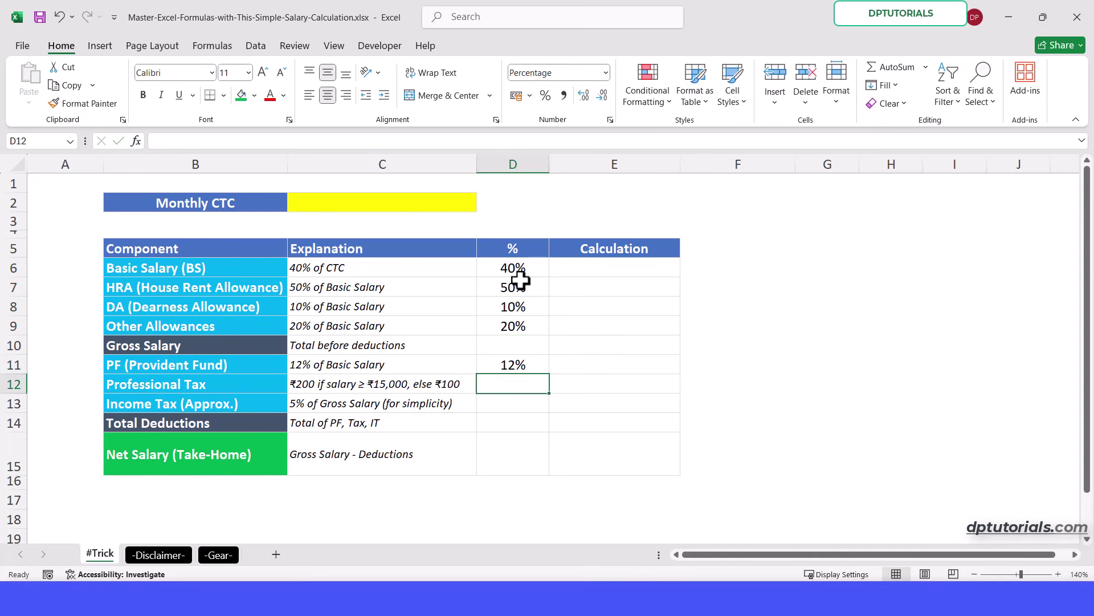
{"action": "type", "text": "5"}
{"action": "key", "text": "Return"}
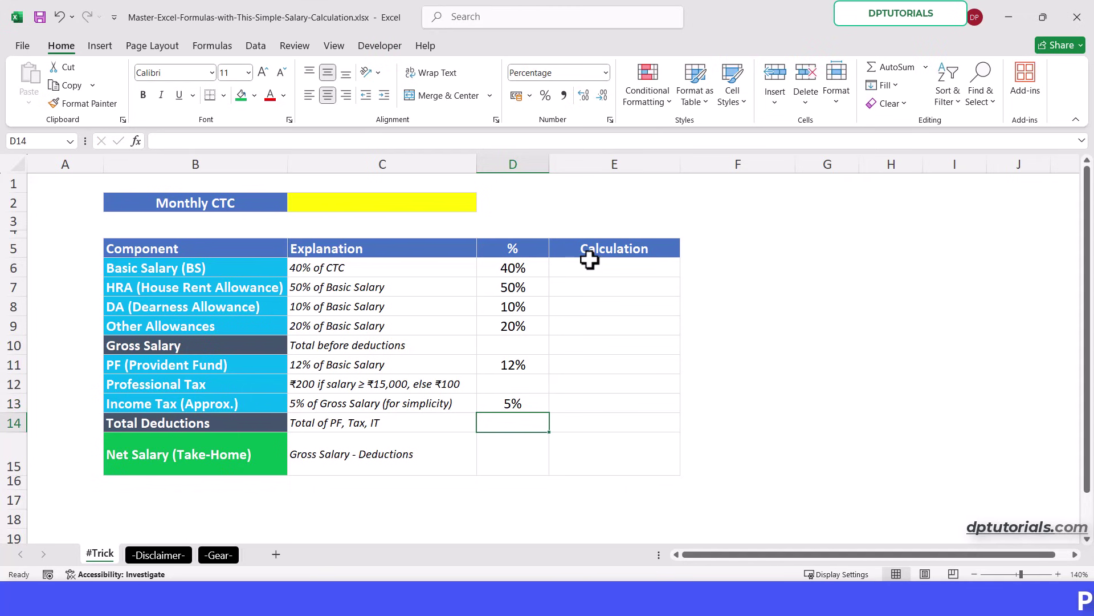
{"action": "left_click", "coordinate": [599, 272]}
Step: Calculate Basic Salary as =C2*D6 and HRA as =E6*D7
{"action": "type", "text": "-"}
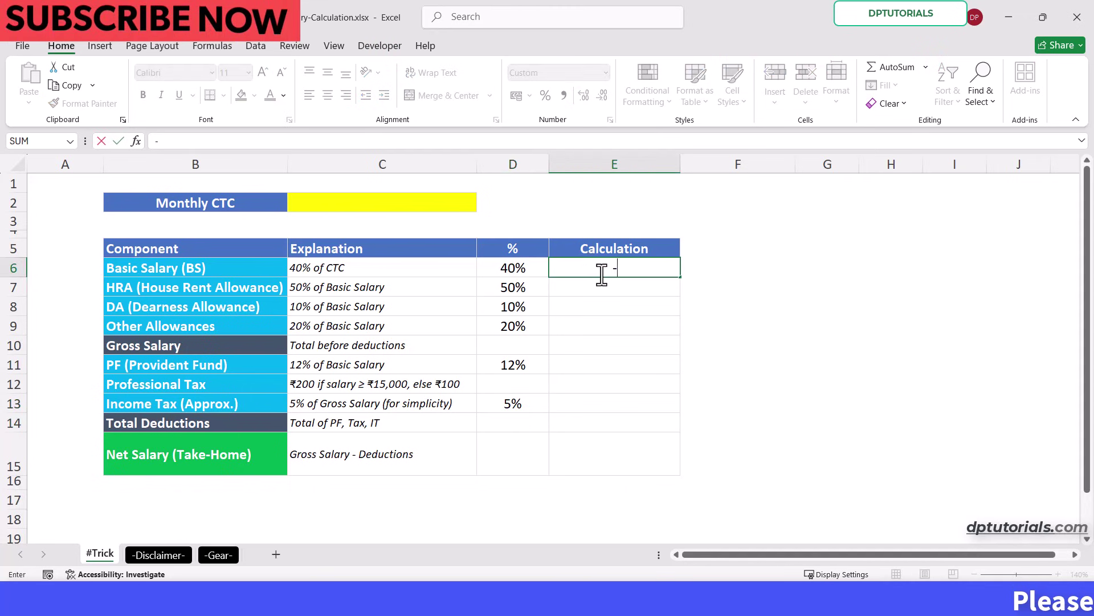
{"action": "type", "text": "C"}
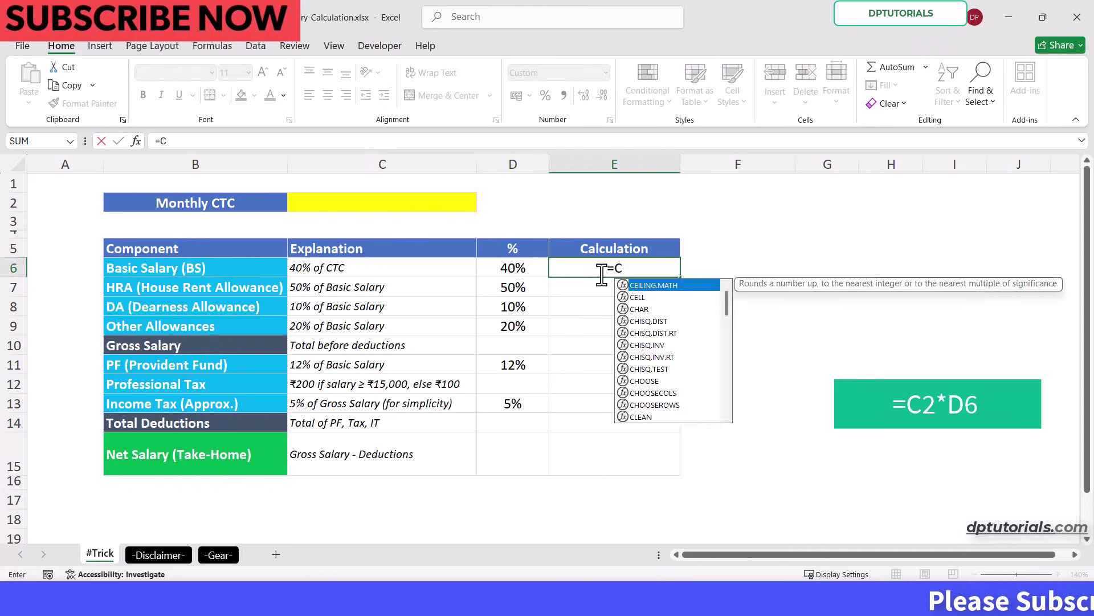
{"action": "type", "text": "2"}
{"action": "type", "text": "*"}
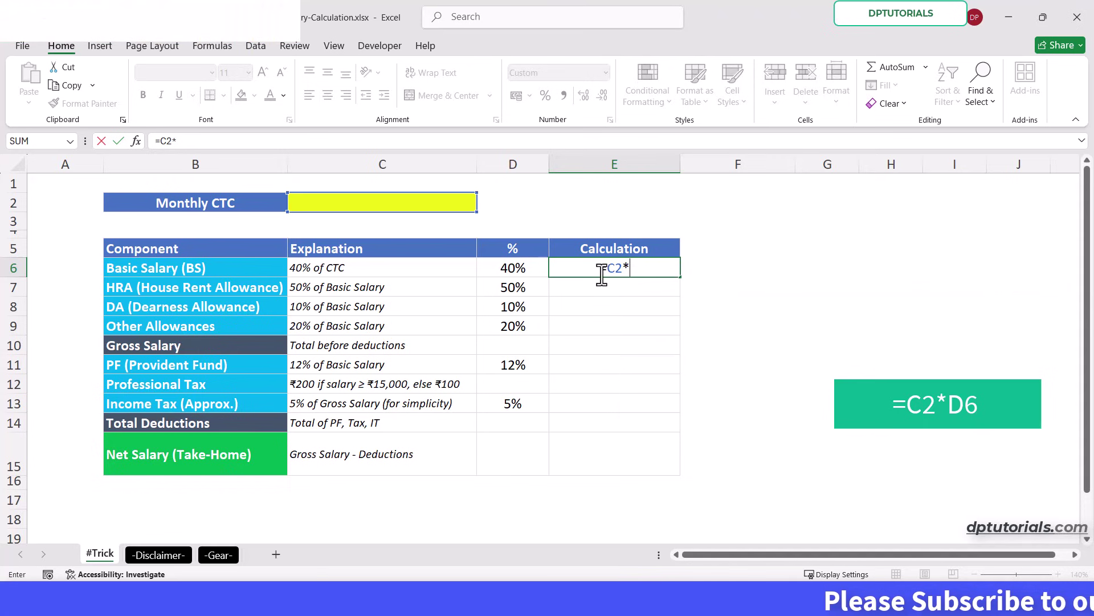
{"action": "type", "text": "D6"}
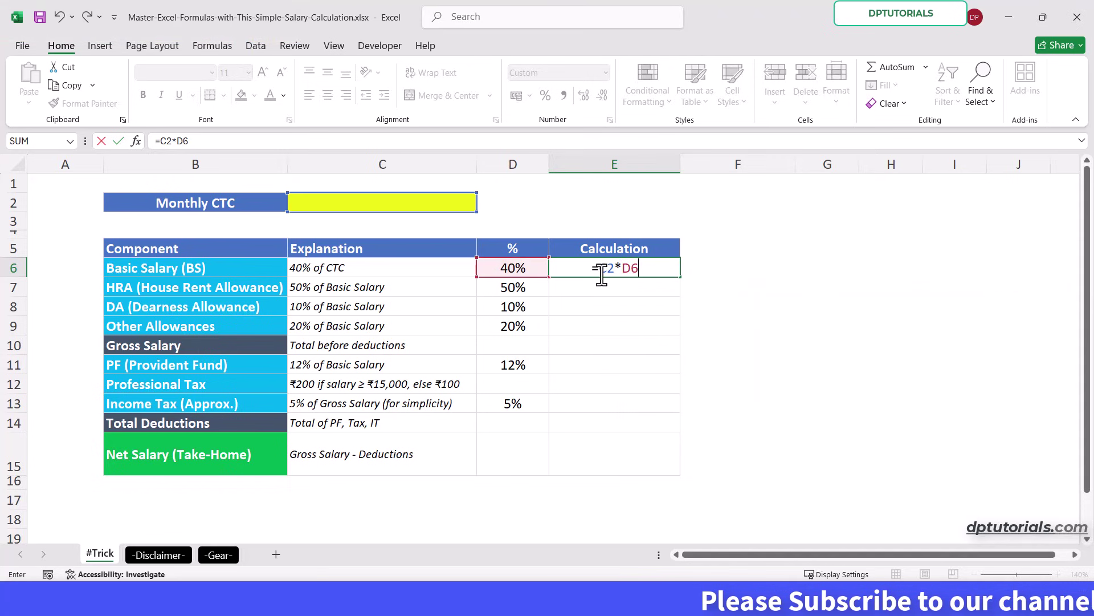
{"action": "key", "text": "Return"}
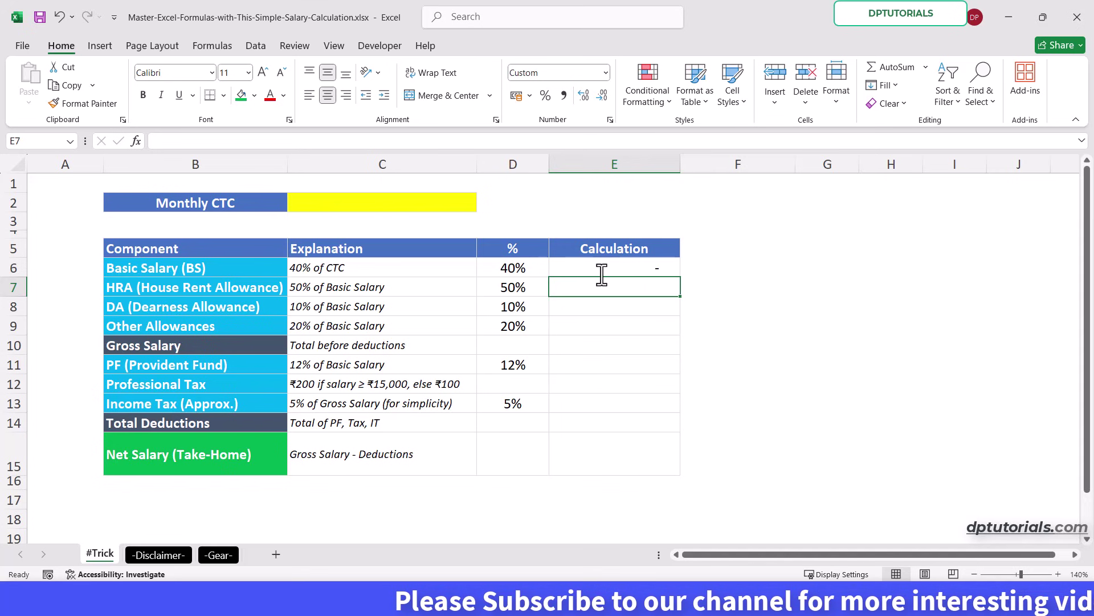
{"action": "type", "text": "="}
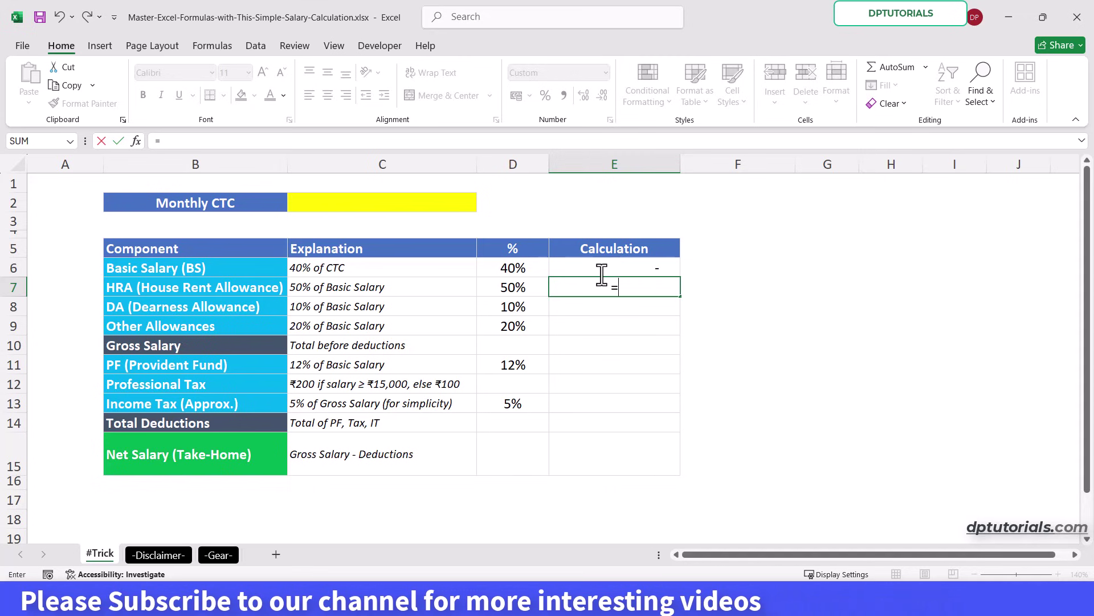
{"action": "type", "text": "E6*"}
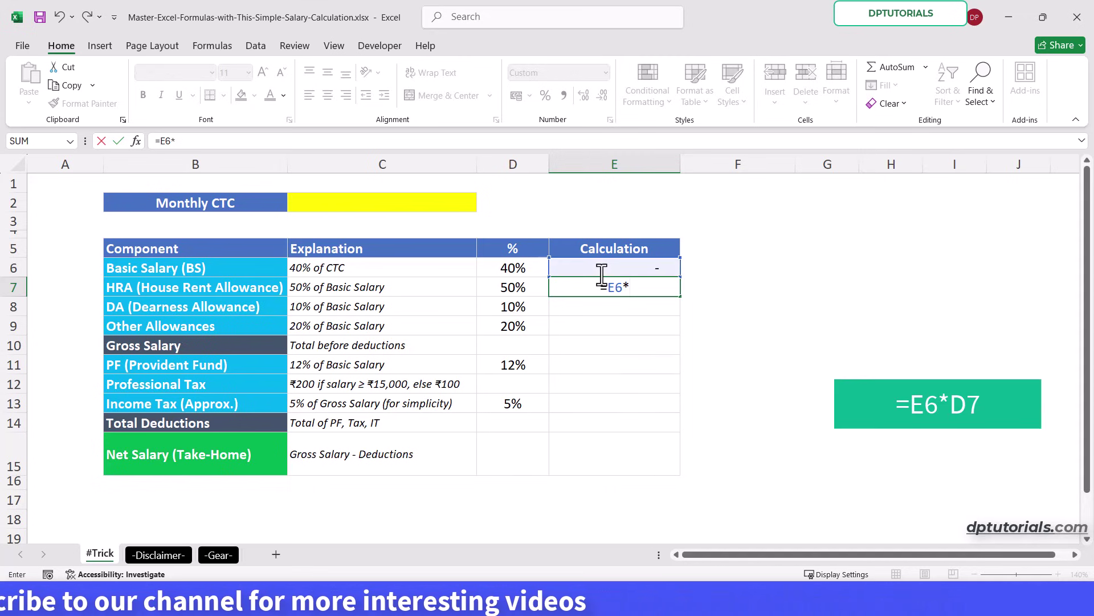
{"action": "type", "text": "D7"}
{"action": "key", "text": "Return"}
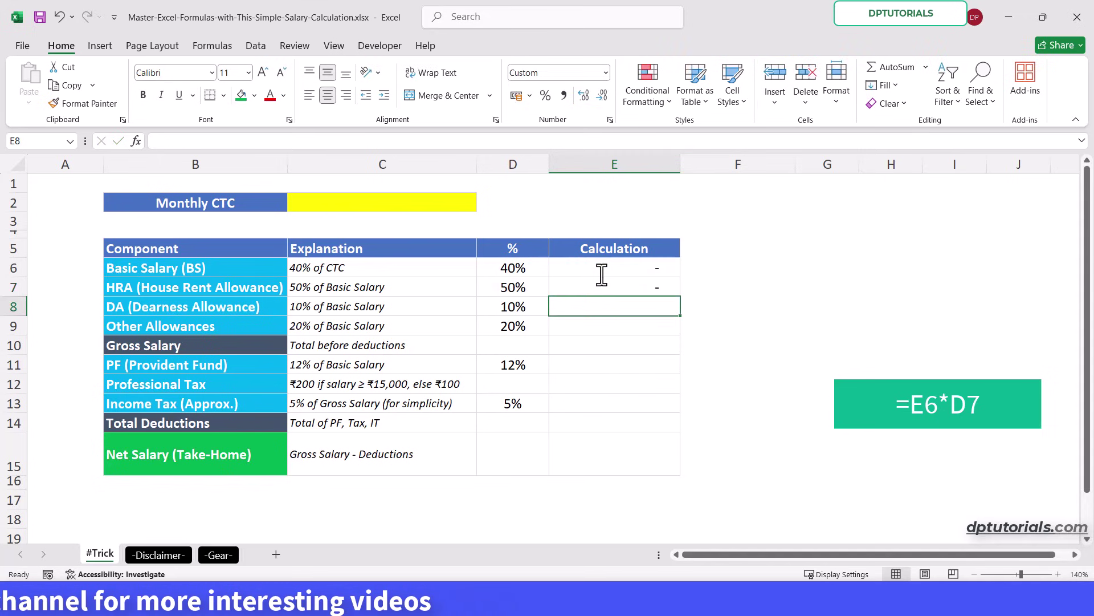
Step: Calculate DA (=E6*D8) and Other Allowances (=E6*D9) from Basic Salary
{"action": "type", "text": "="}
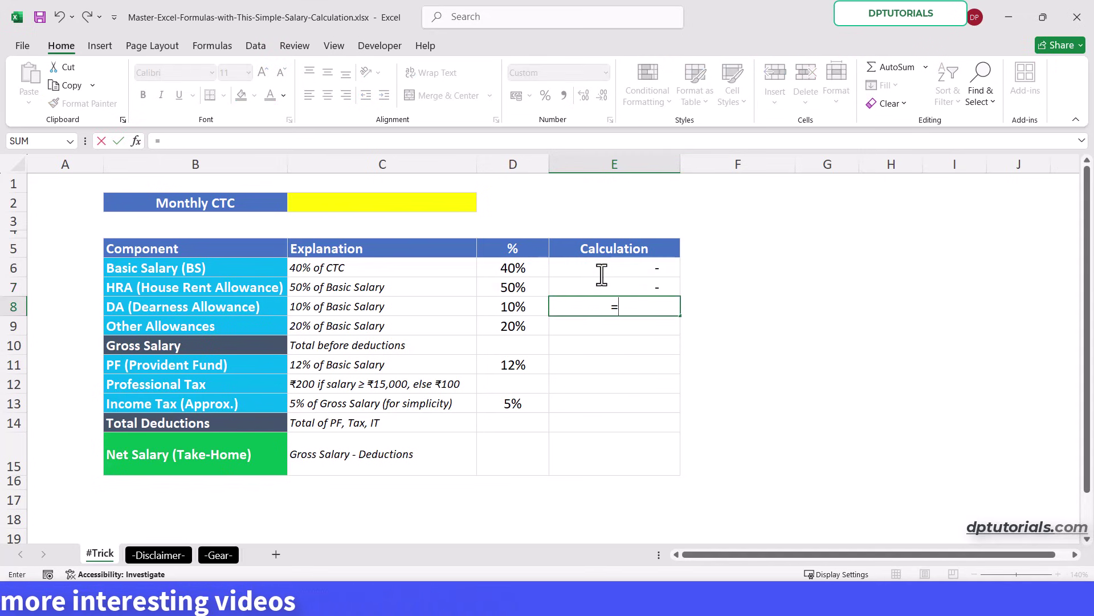
{"action": "type", "text": "E6*"}
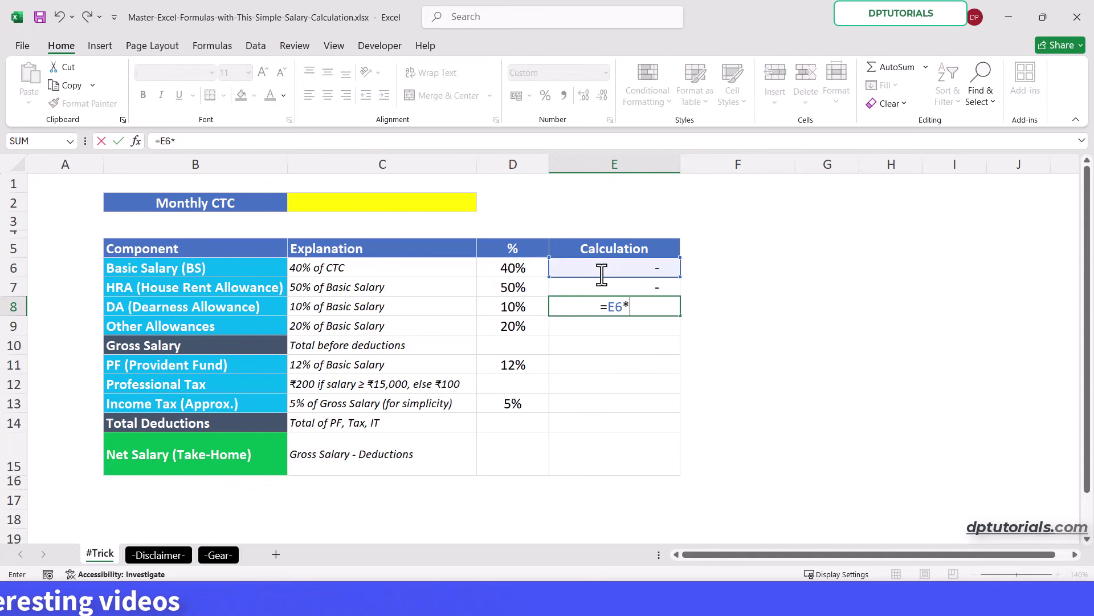
{"action": "type", "text": "D8"}
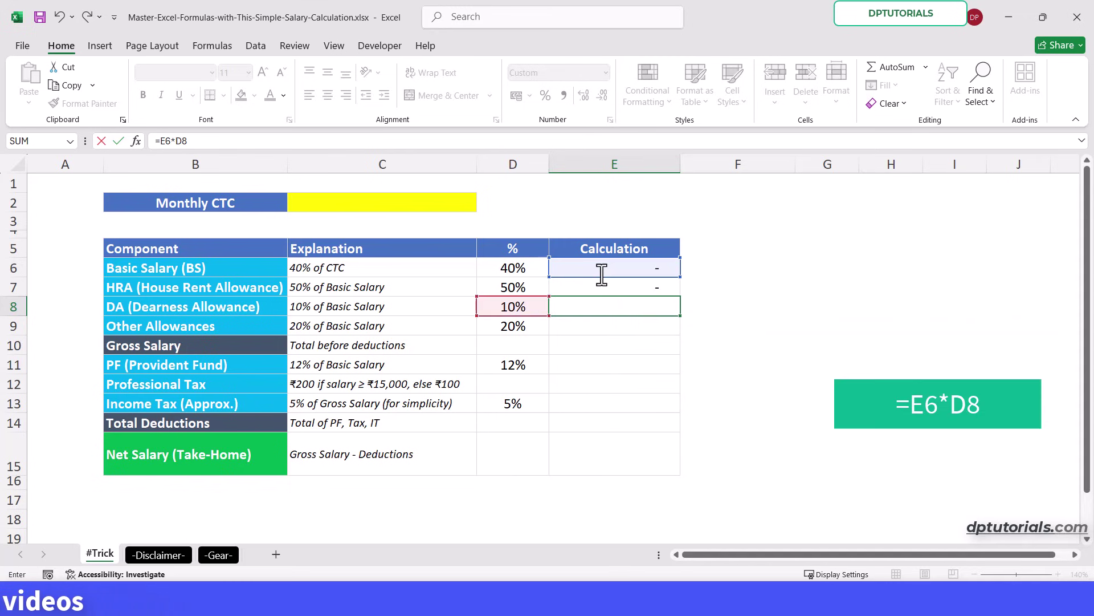
{"action": "key", "text": "Return"}
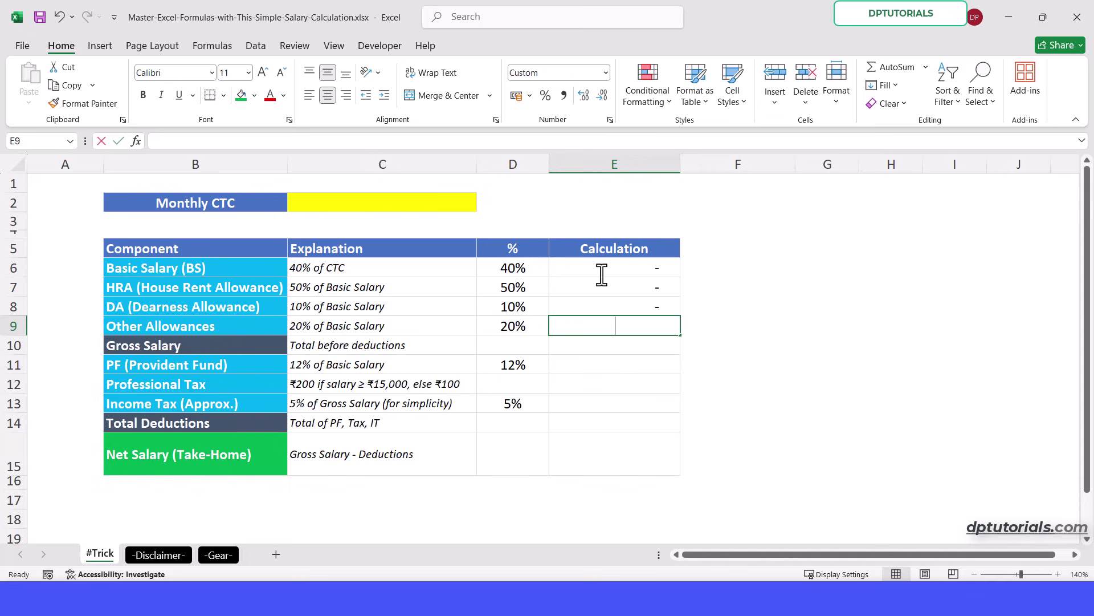
{"action": "type", "text": "=E6*"}
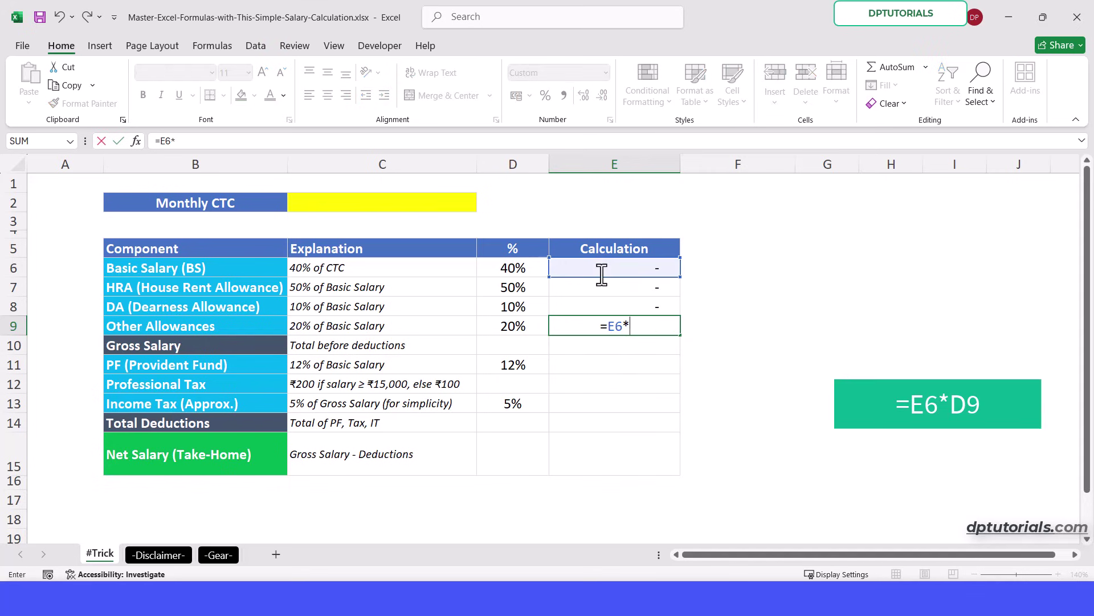
{"action": "type", "text": "D9"}
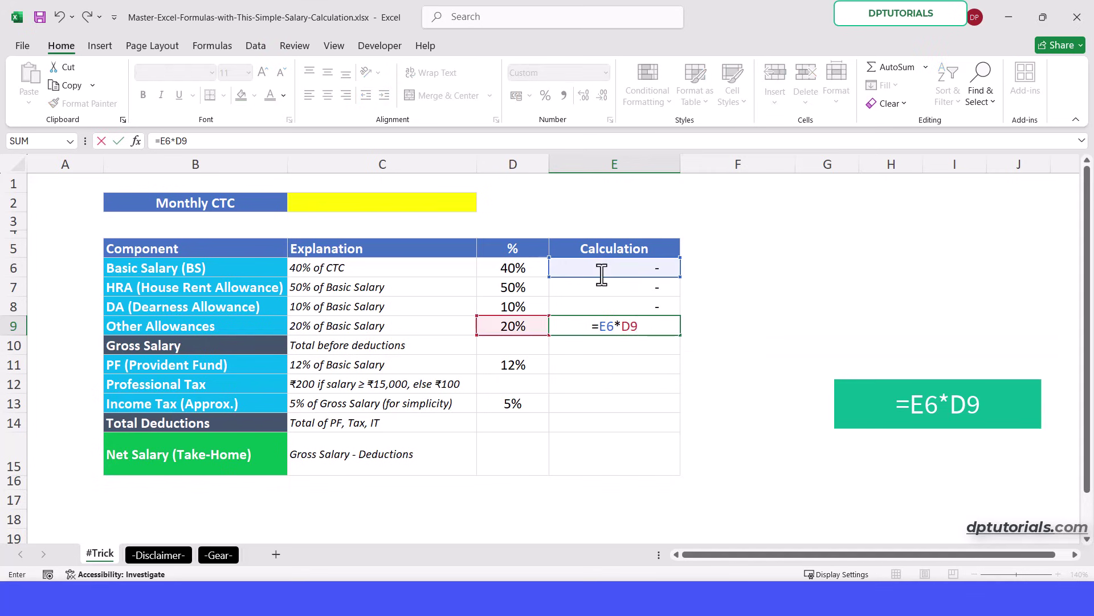
{"action": "key", "text": "Return"}
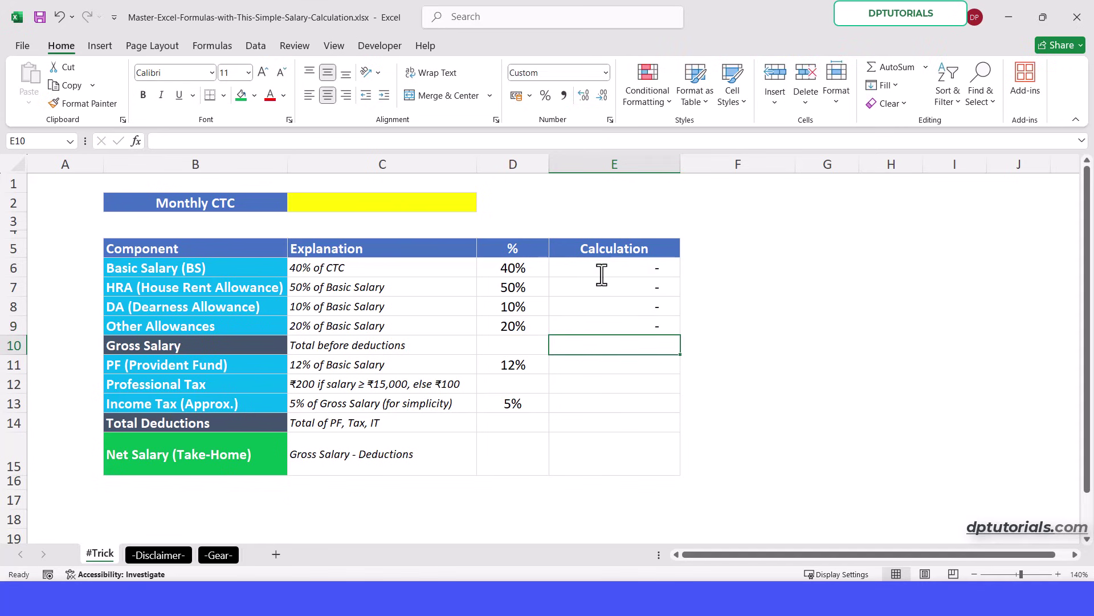
Step: Total the four salary components E6:E9 into Gross Salary with SUM
{"action": "type", "text": "=SUM("}
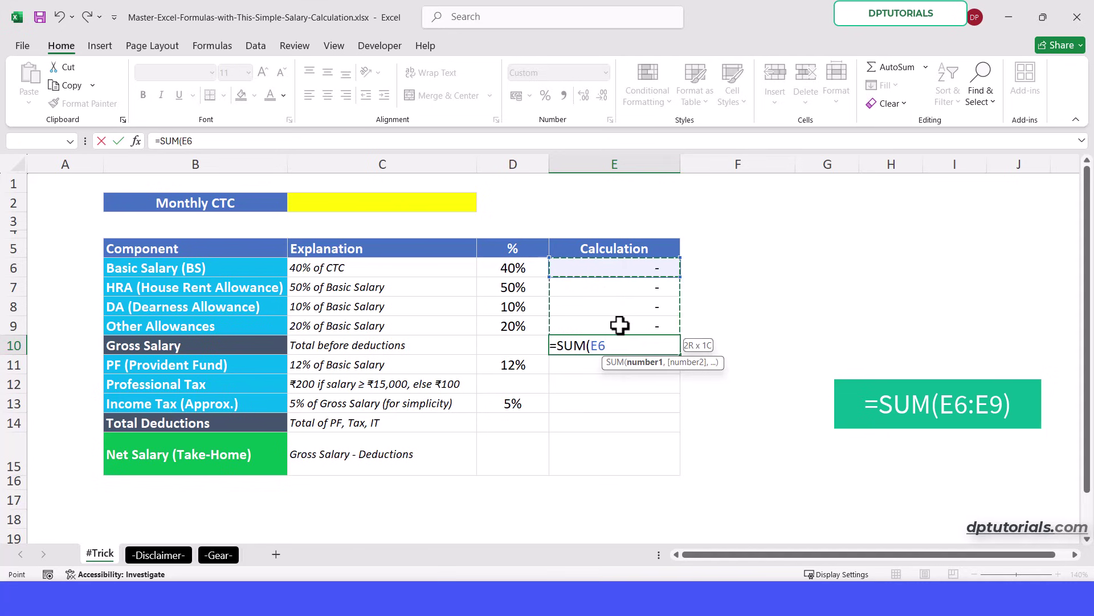
{"action": "left_click_drag", "start_coordinate": [620, 325], "coordinate": [619, 325]}
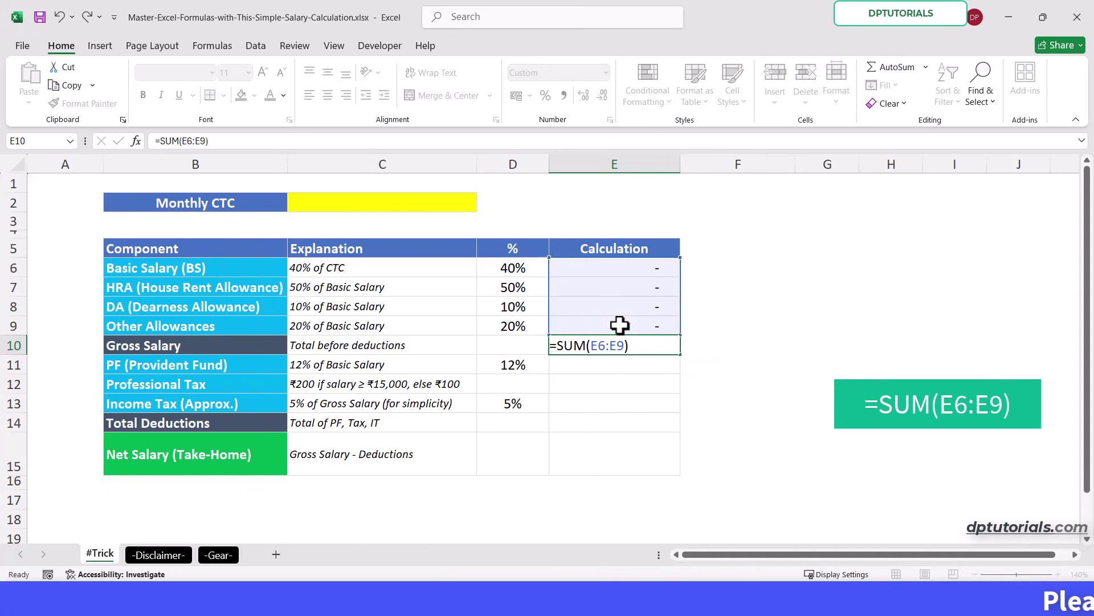
{"action": "key", "text": "Return"}
{"action": "type", "text": "="}
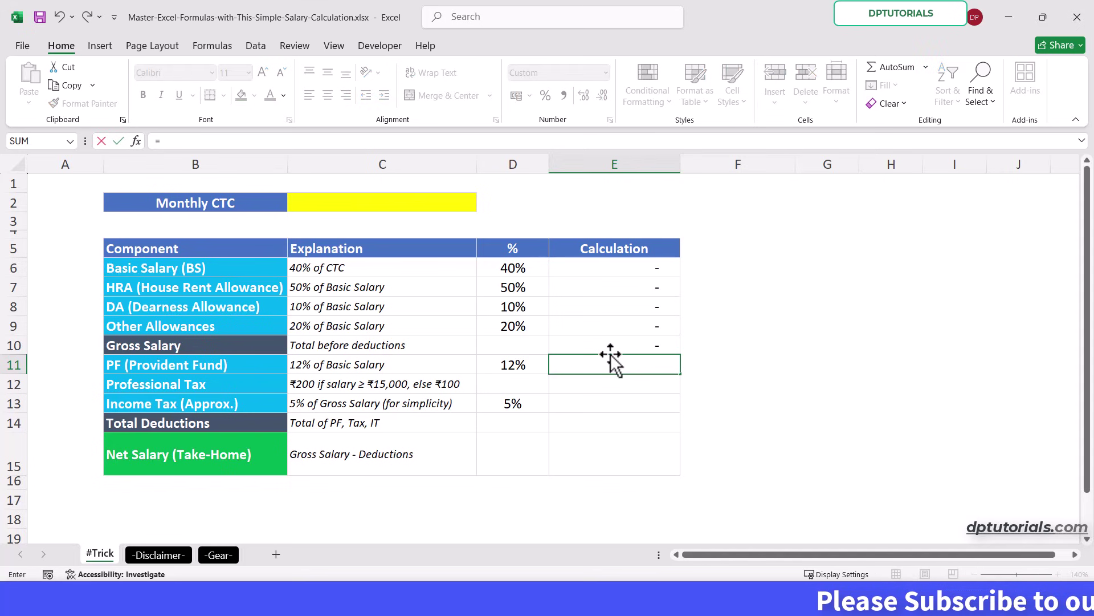
Step: Calculate PF as Basic Salary times the 12% rate (=E6*D11)
{"action": "type", "text": "E6*"}
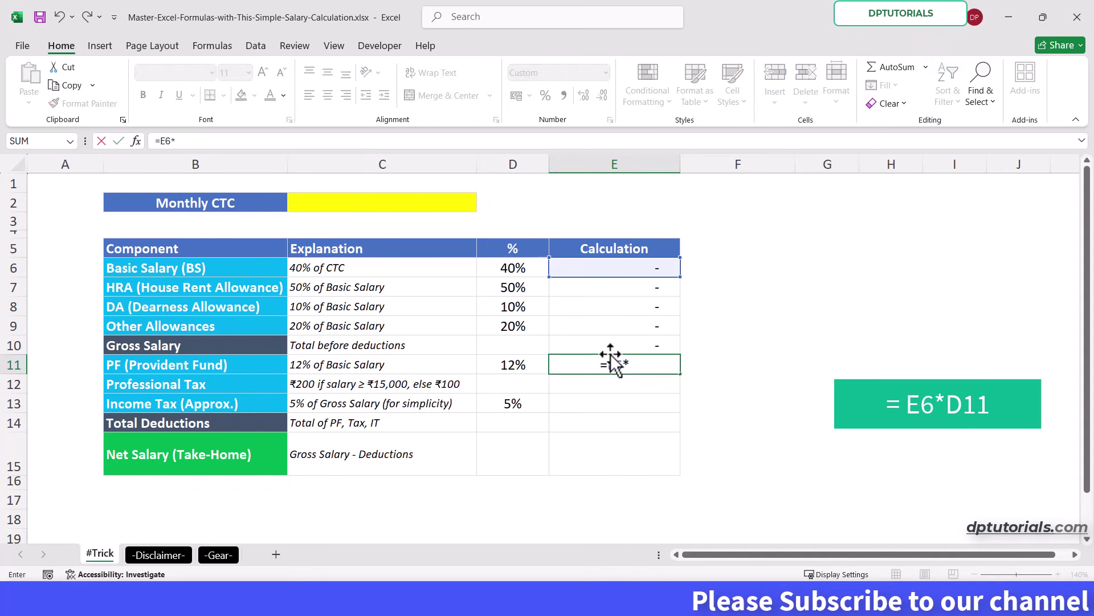
{"action": "left_click", "coordinate": [530, 364]}
{"action": "key", "text": "Return"}
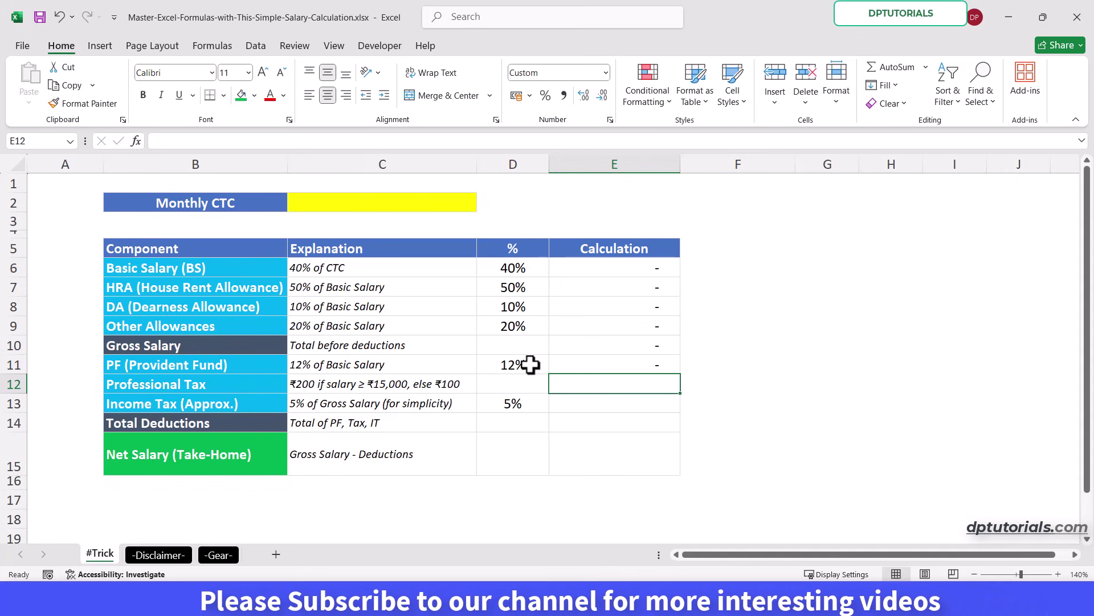
Step: Enter =IF(E10>15000,200,100) as the Professional Tax formula in E12
{"action": "type", "text": "=I"}
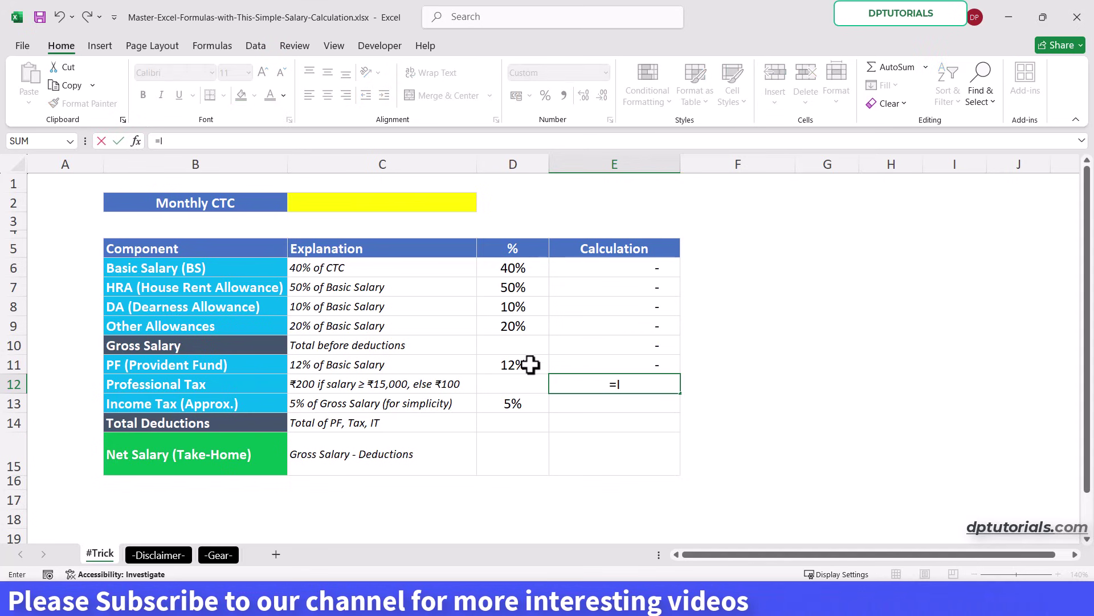
{"action": "type", "text": "F("}
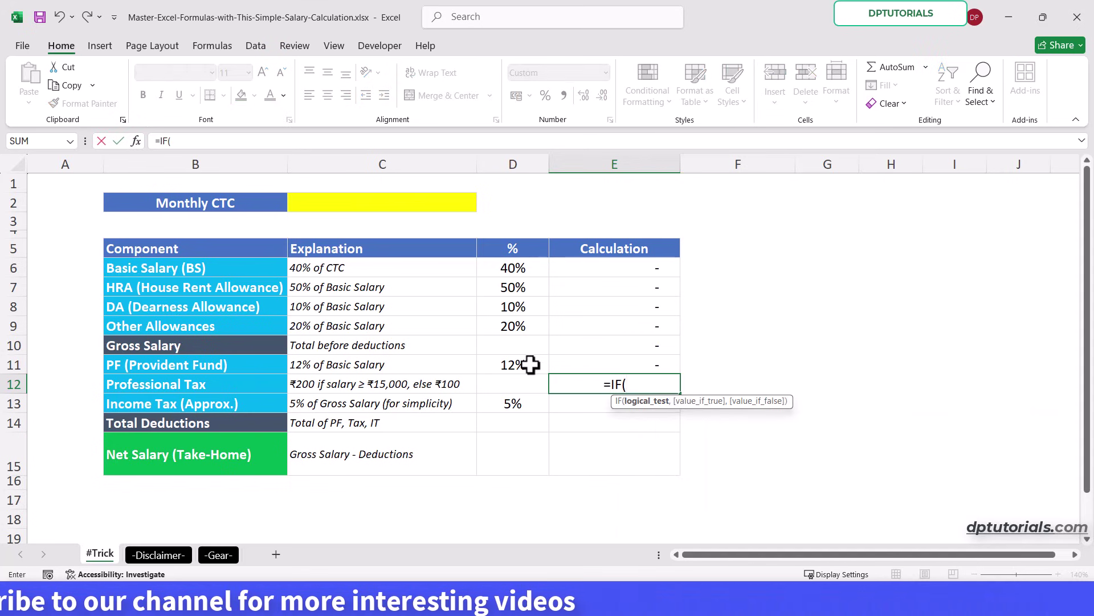
{"action": "left_click", "coordinate": [586, 341]}
{"action": "type", "text": ">"}
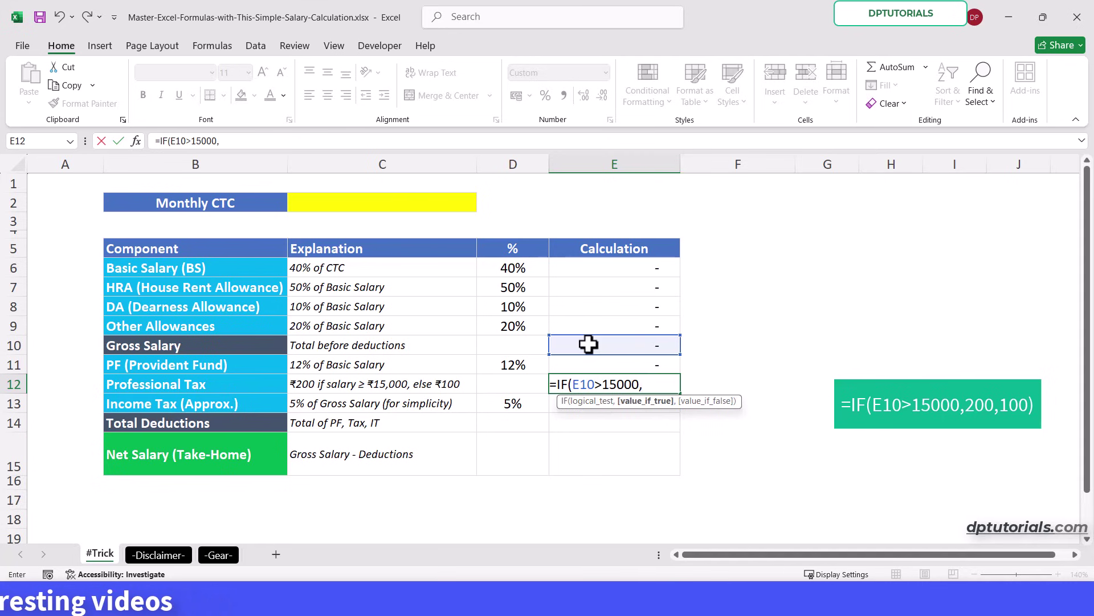
{"action": "type", "text": "1500"}
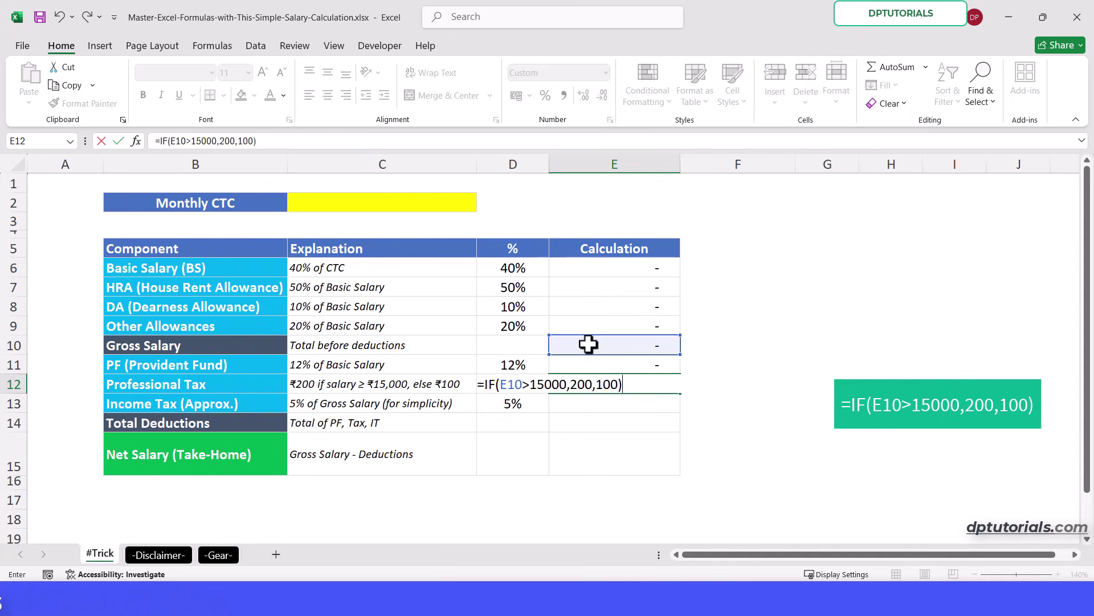
{"action": "key", "text": "Return"}
{"action": "type", "text": "=E"}
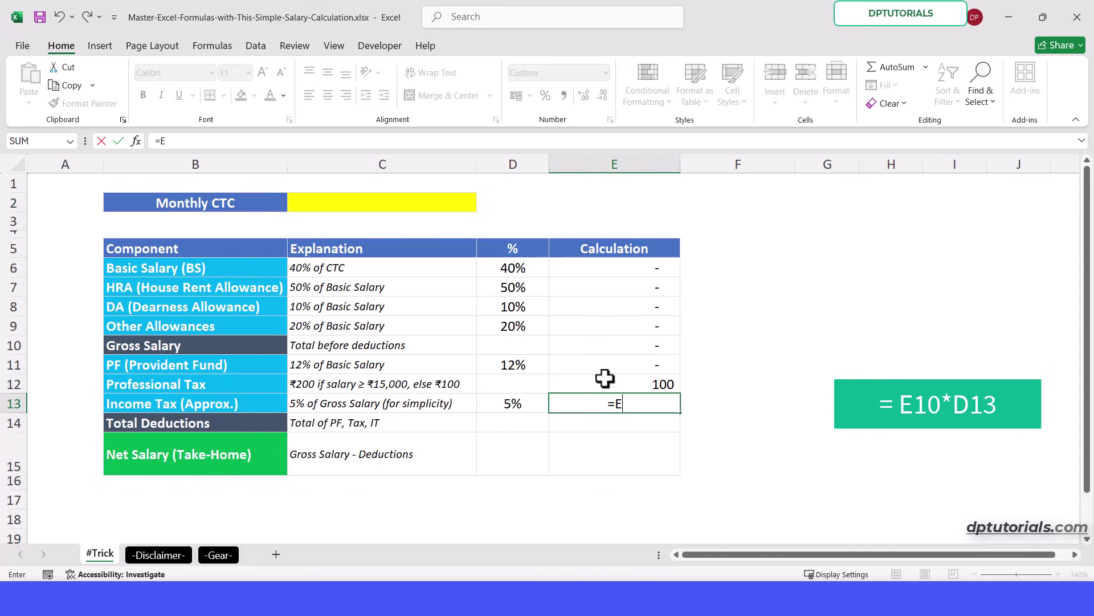
Step: Enter Income Tax as =E10*D13 and Total Deductions as =SUM(E11:E13)
{"action": "type", "text": "10*D13"}
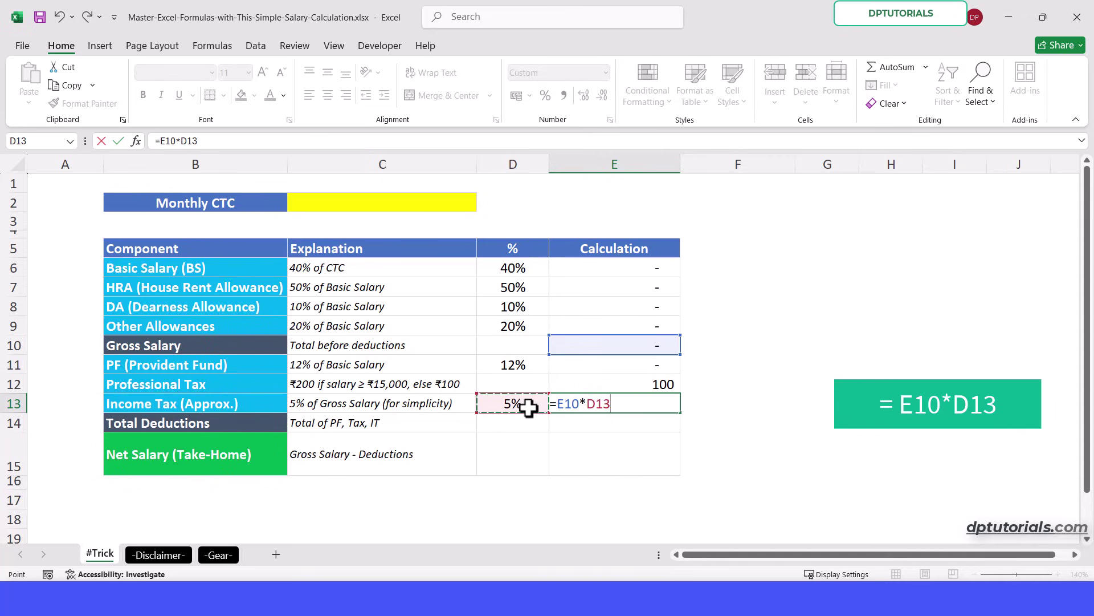
{"action": "key", "text": "Return"}
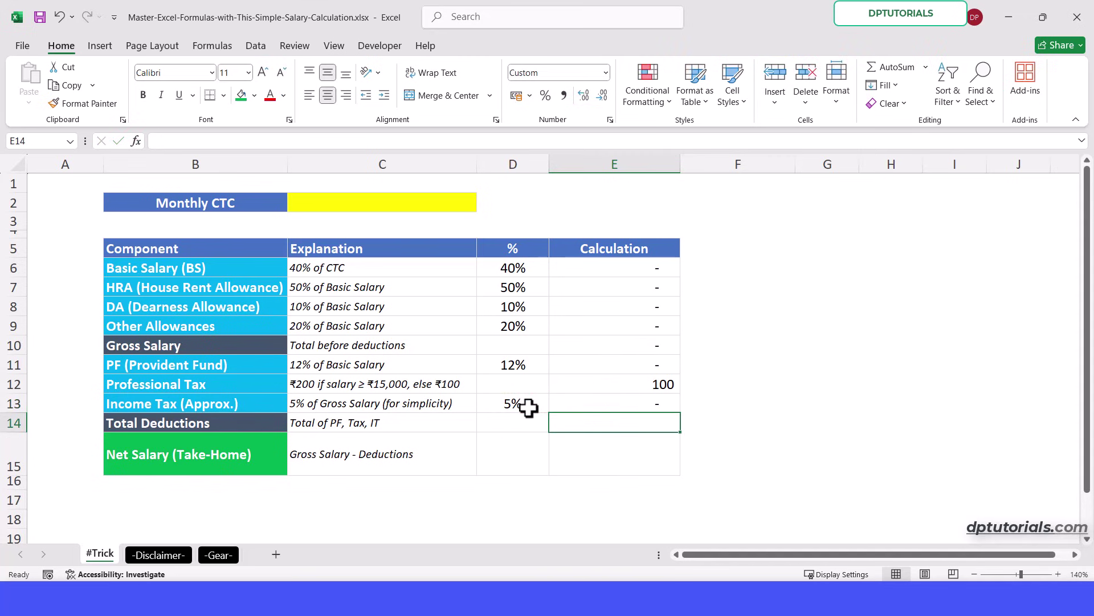
{"action": "type", "text": "=SUM("}
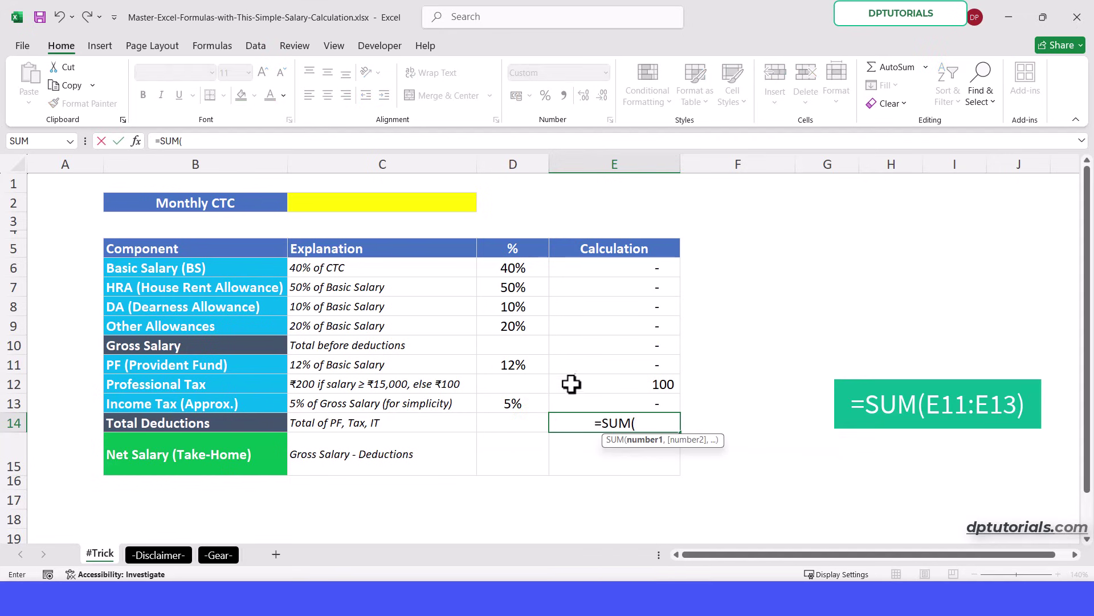
{"action": "left_click_drag", "start_coordinate": [599, 399], "coordinate": [598, 402]}
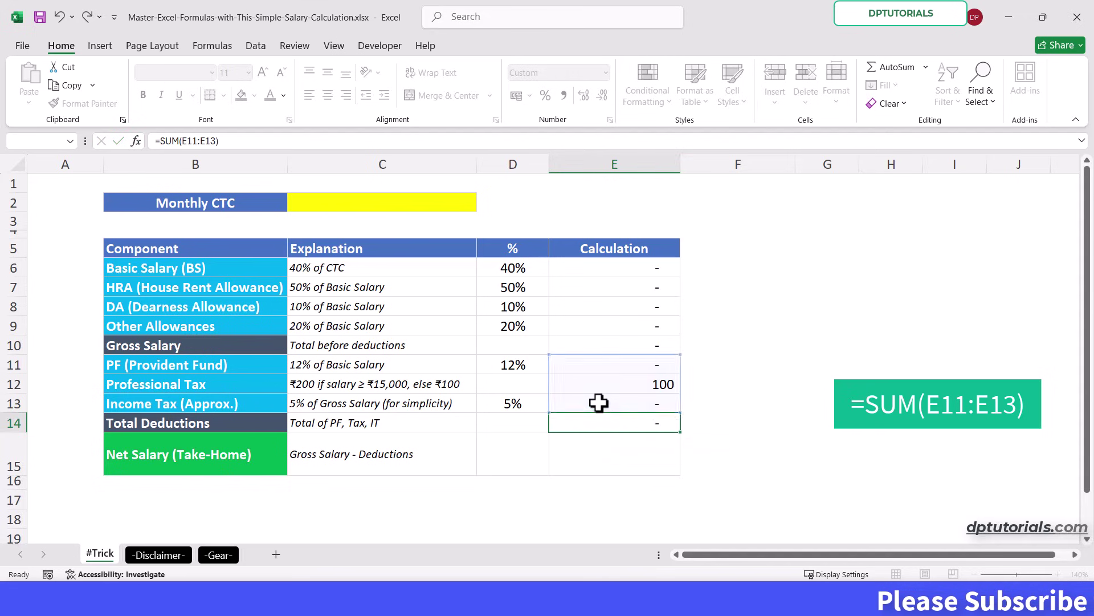
{"action": "key", "text": "Return"}
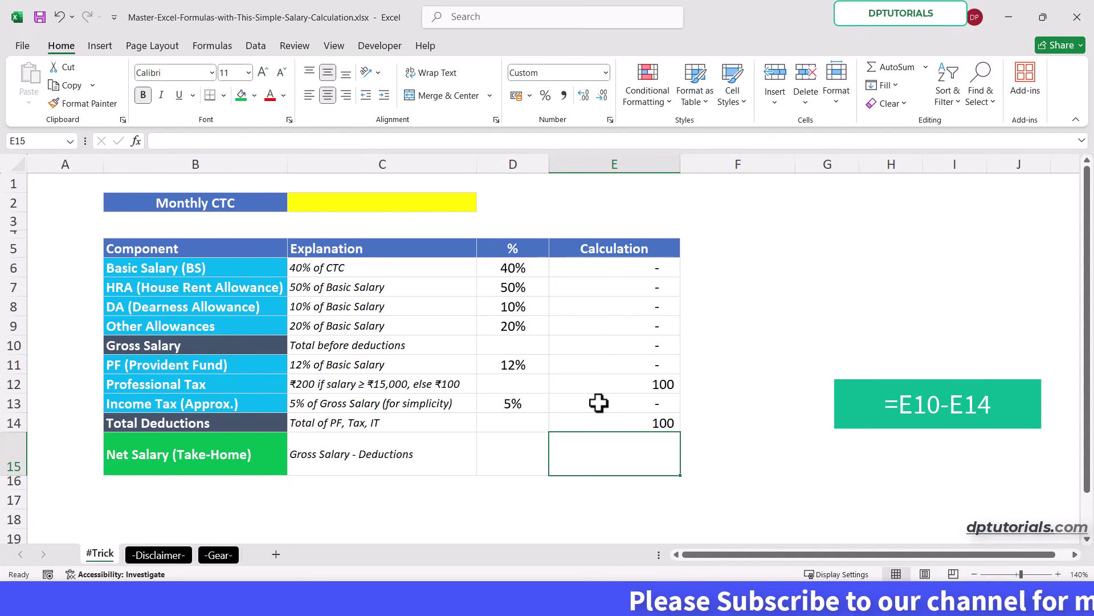
Step: Enter =E10-E14 in Net Salary and check the resulting formula
{"action": "type", "text": "="}
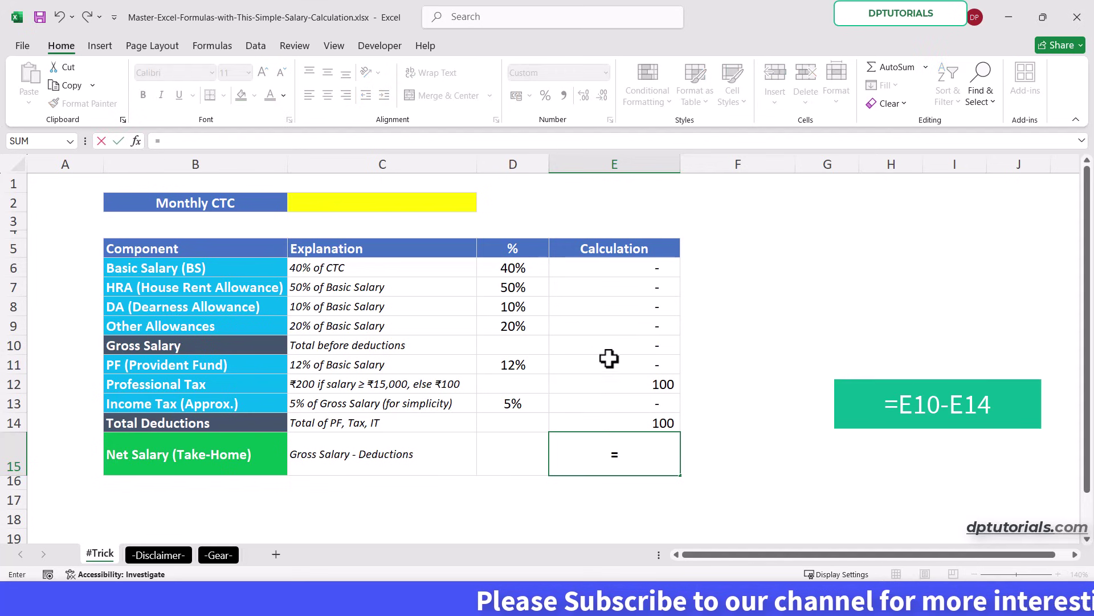
{"action": "type", "text": "E10-"}
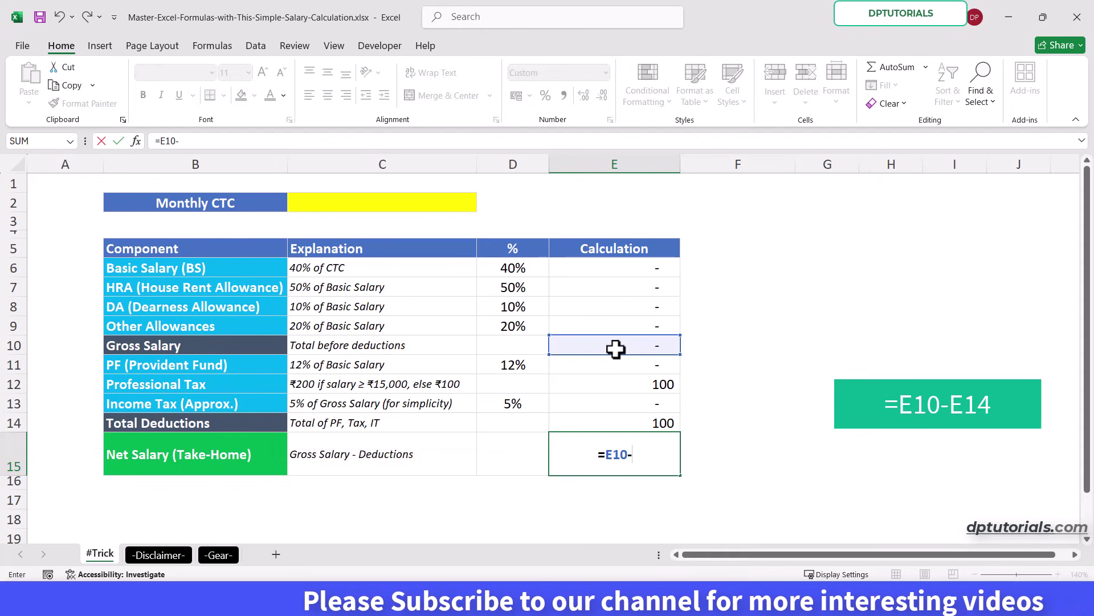
{"action": "type", "text": "E14"}
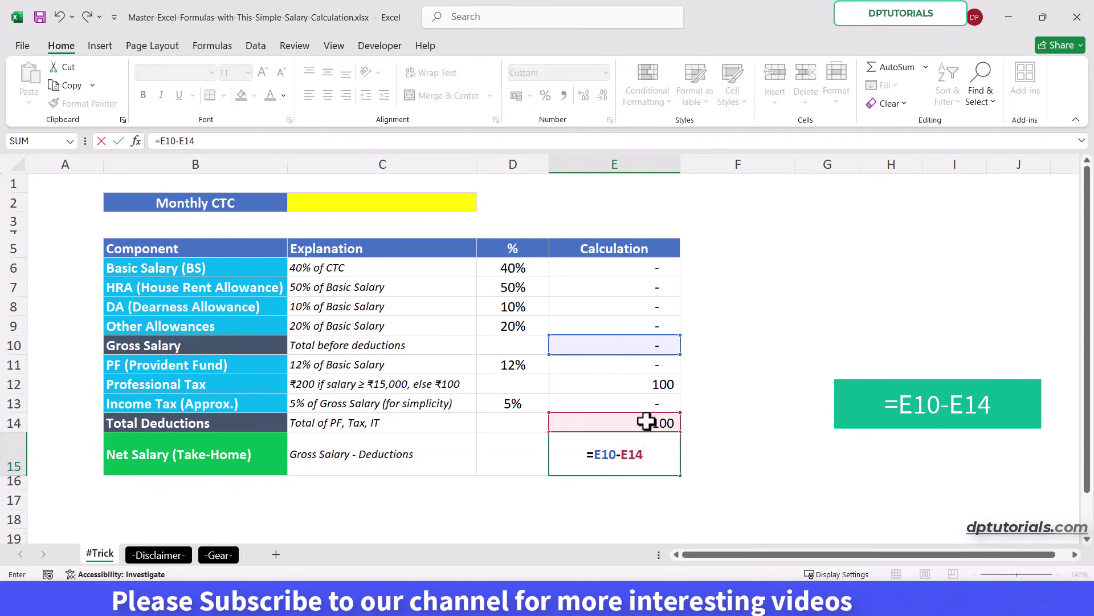
{"action": "key", "text": "Return"}
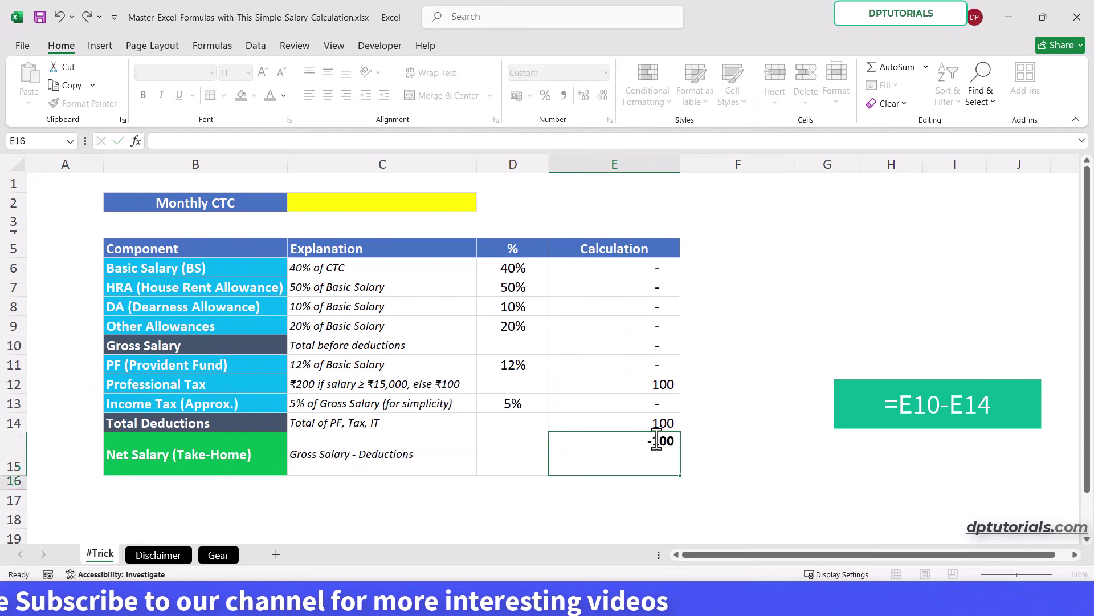
{"action": "left_click", "coordinate": [652, 452]}
{"action": "left_click", "coordinate": [378, 203]}
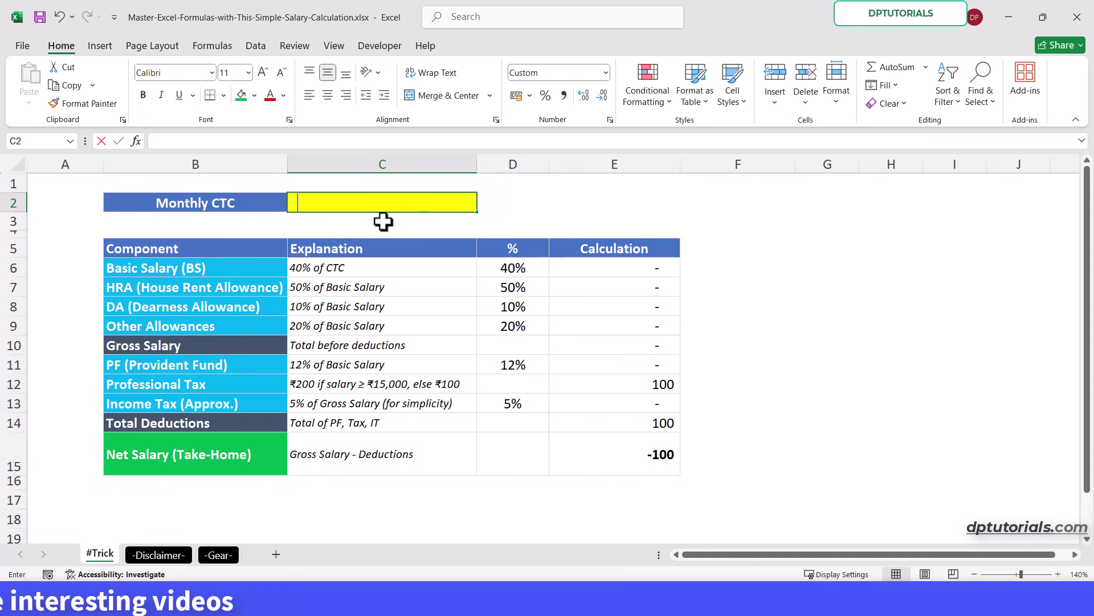
Step: Give Gross Salary and Total Deductions a dark fill with white text
{"action": "type", "text": "3000"}
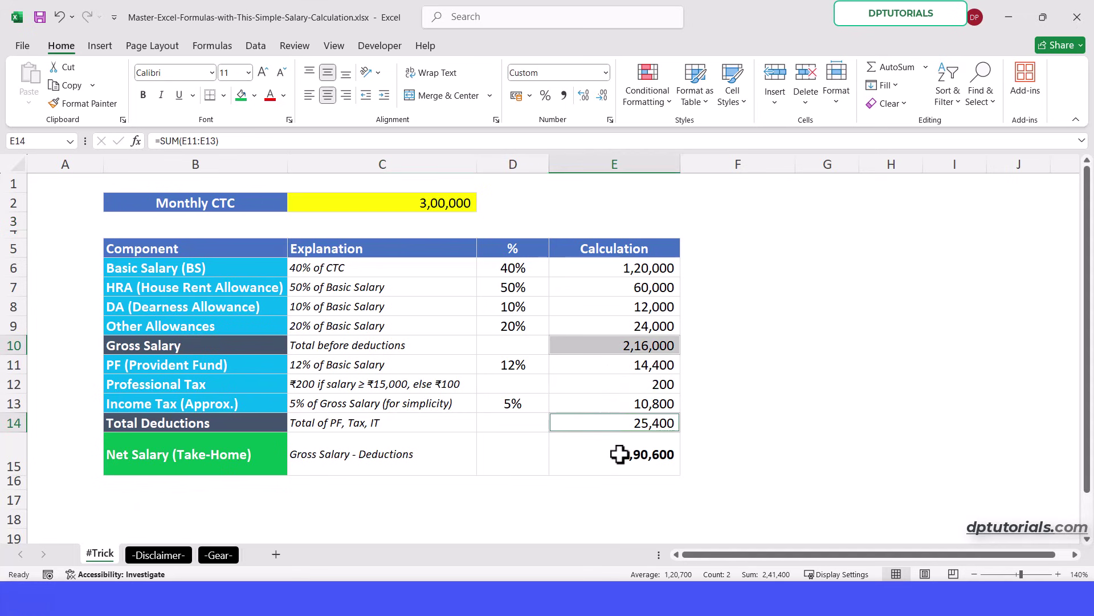
{"action": "left_click", "coordinate": [299, 251]}
{"action": "left_click", "coordinate": [284, 95]}
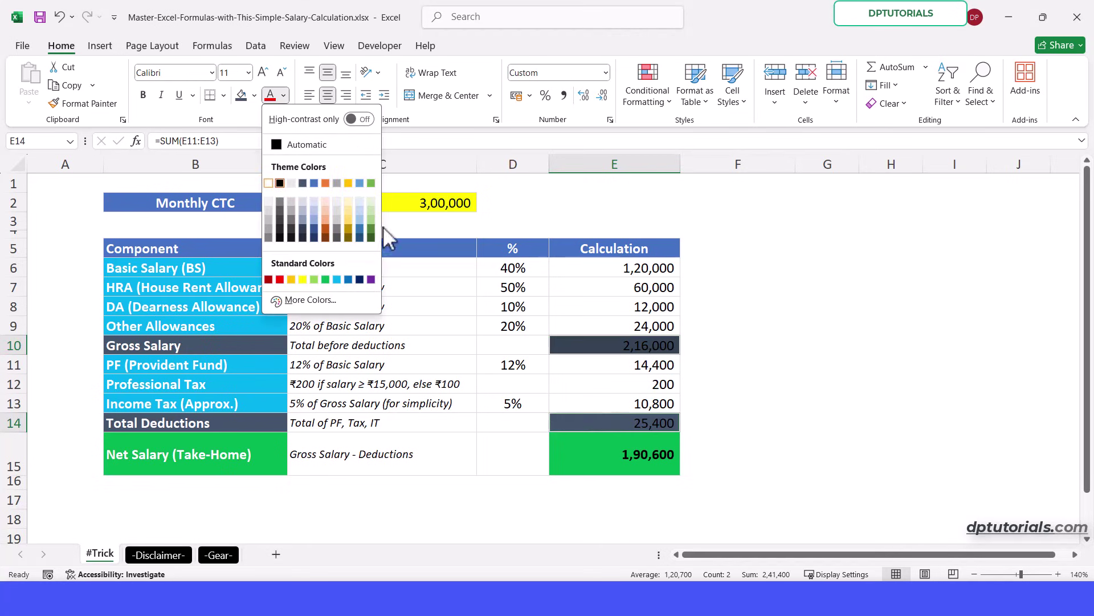
{"action": "left_click", "coordinate": [276, 180]}
Step: Set Monthly CTC to 1,00,000, so Net Salary recalculates to 63,400
{"action": "left_click", "coordinate": [433, 201]}
{"action": "key", "text": "Return"}
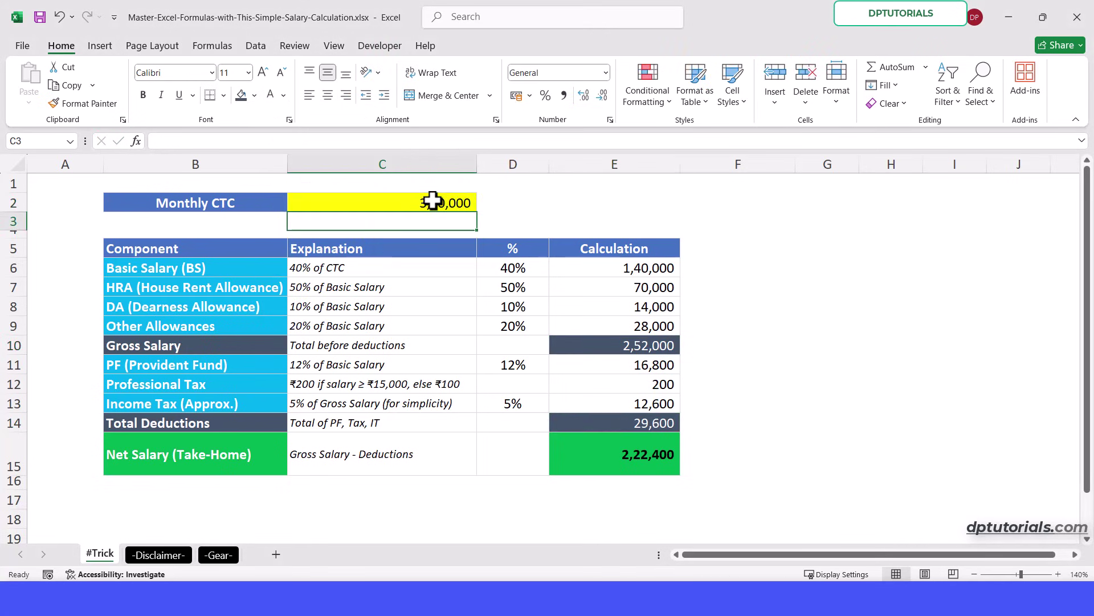
{"action": "left_click", "coordinate": [456, 204]}
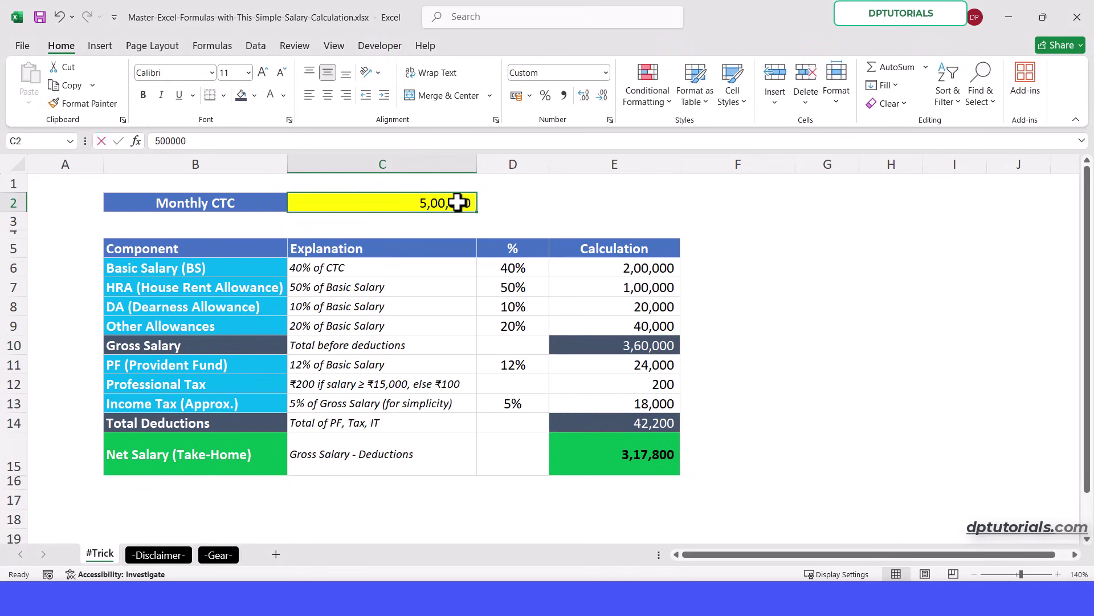
{"action": "type", "text": "0"}
{"action": "key", "text": "Return"}
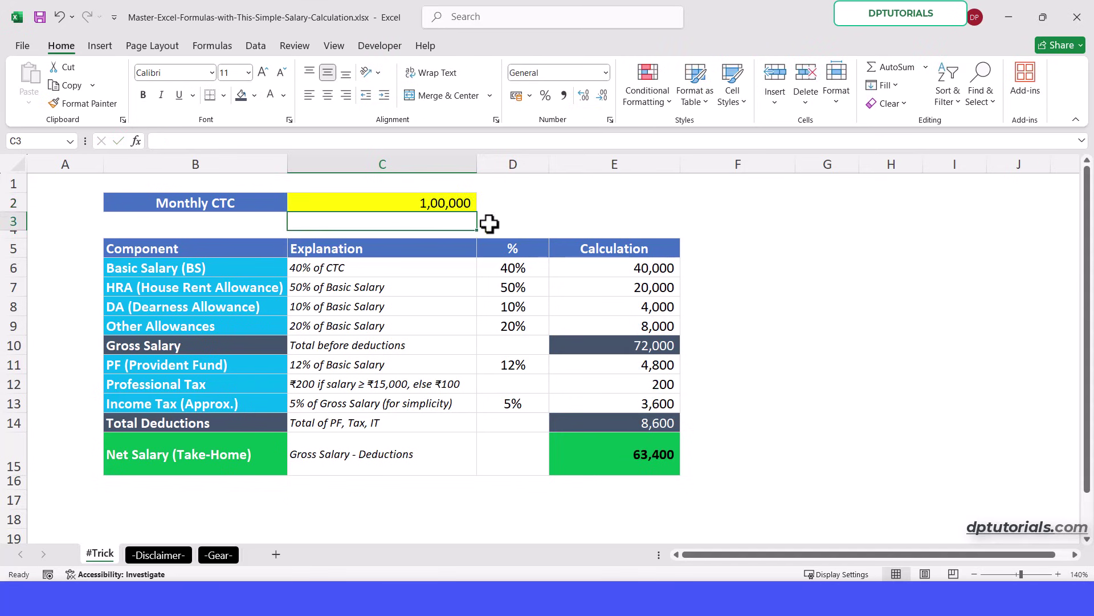